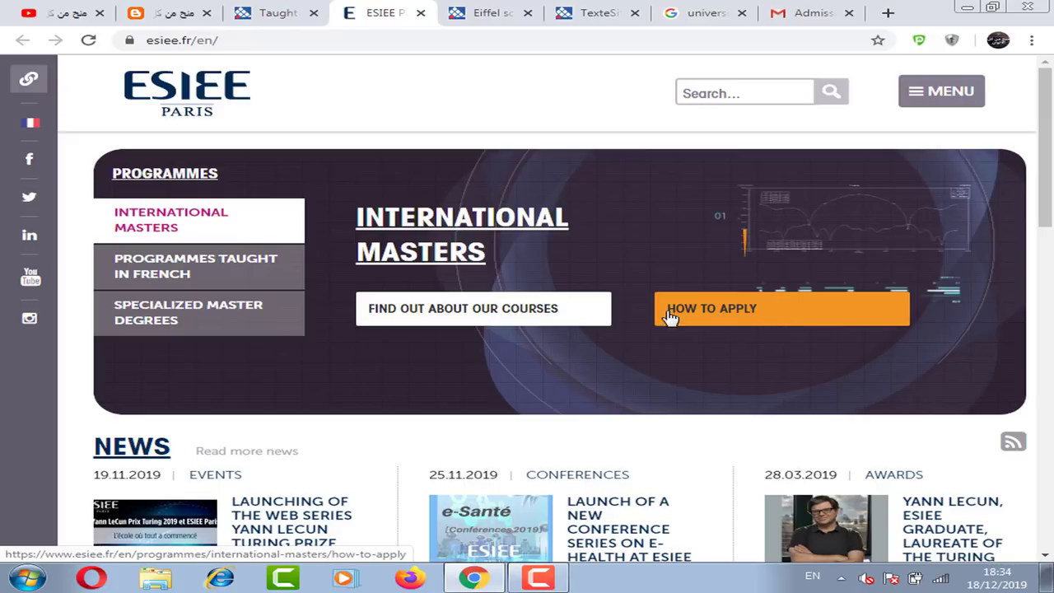
Step: Open the how-to-apply page for the International Masters and review the list of documents to prepare
click(718, 317)
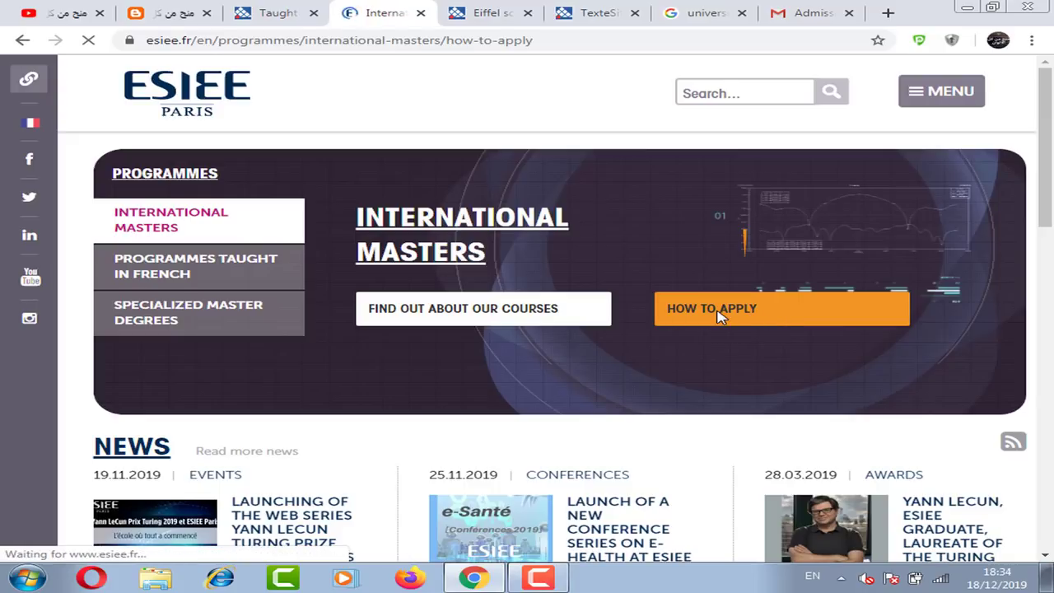
scroll(512, 339, down, 1)
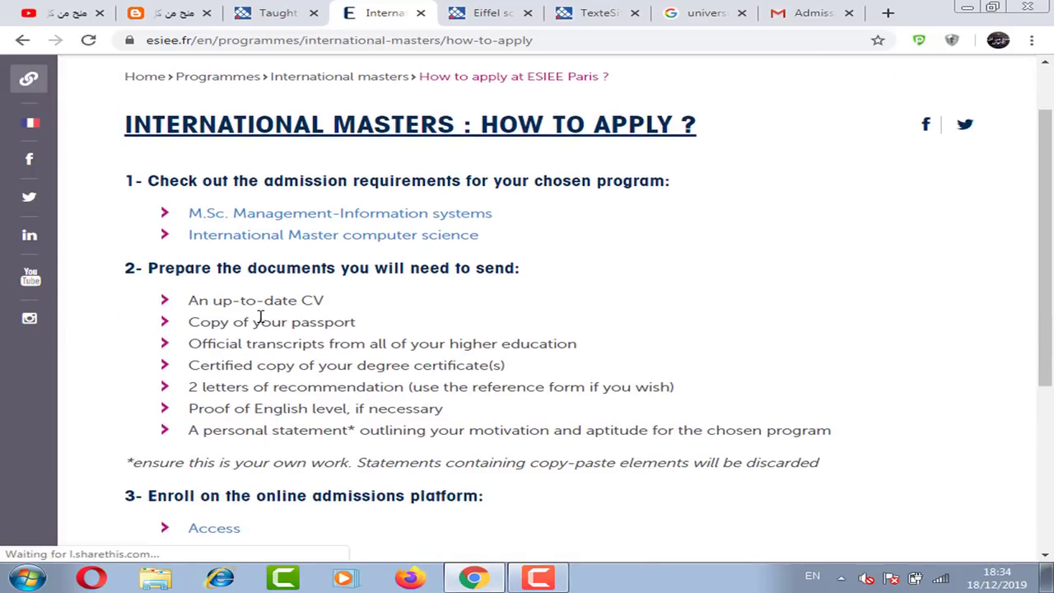
drag(188, 303, 368, 327)
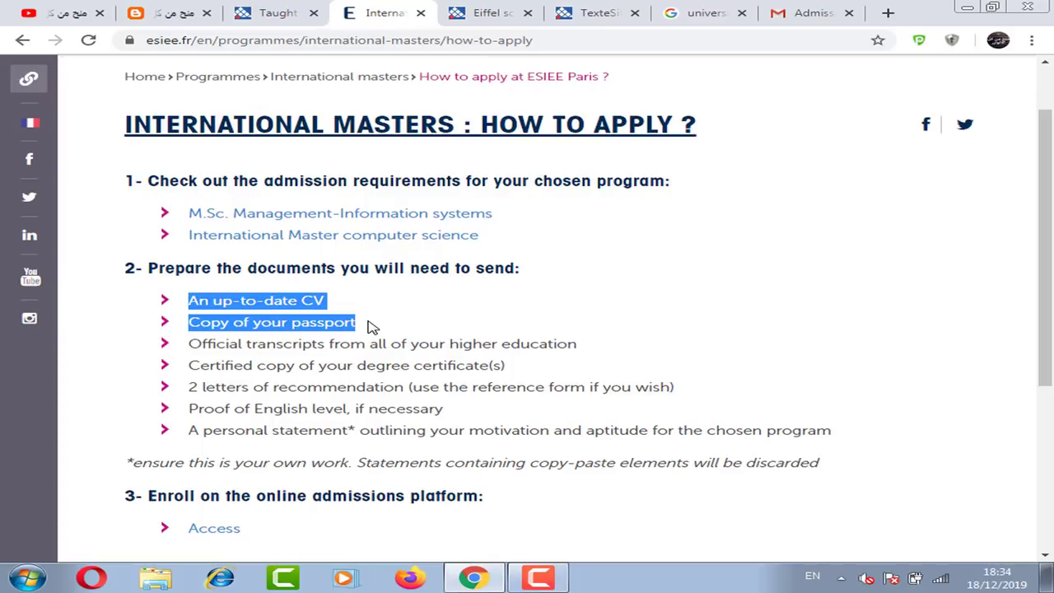
drag(197, 344, 653, 438)
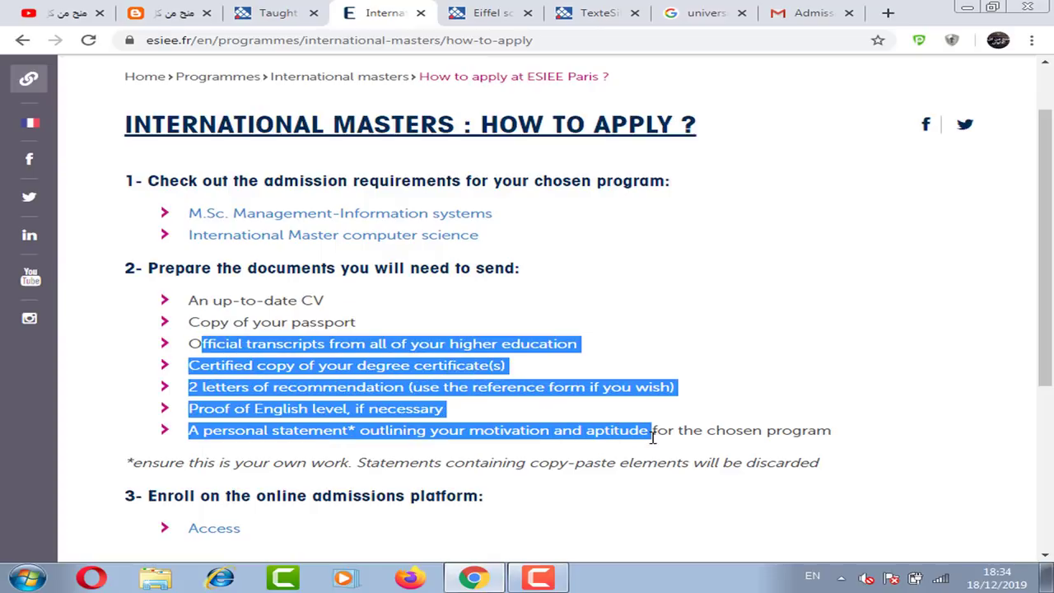
click(570, 415)
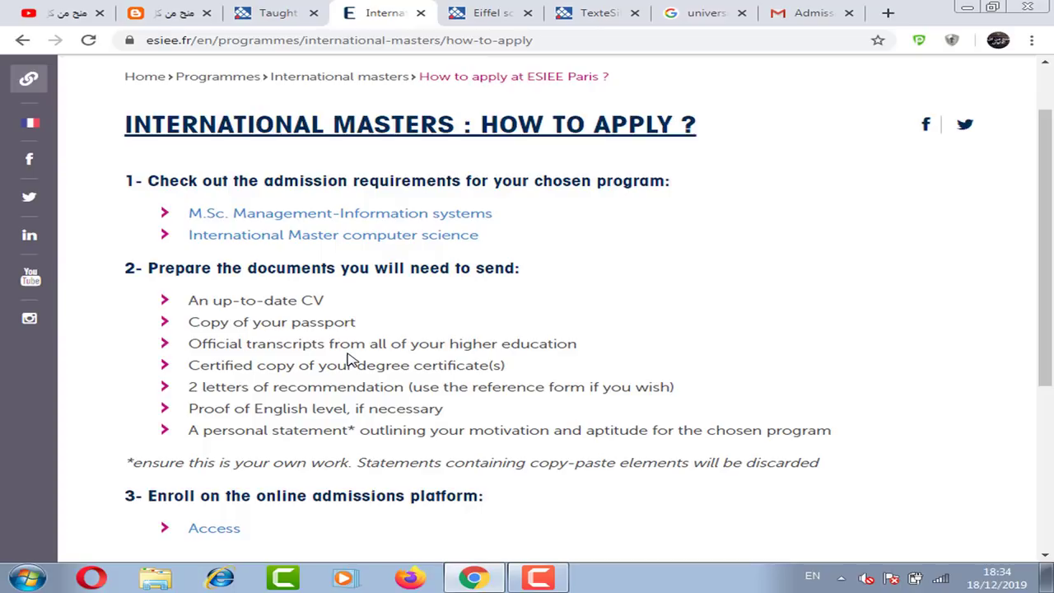
scroll(383, 357, down, 2)
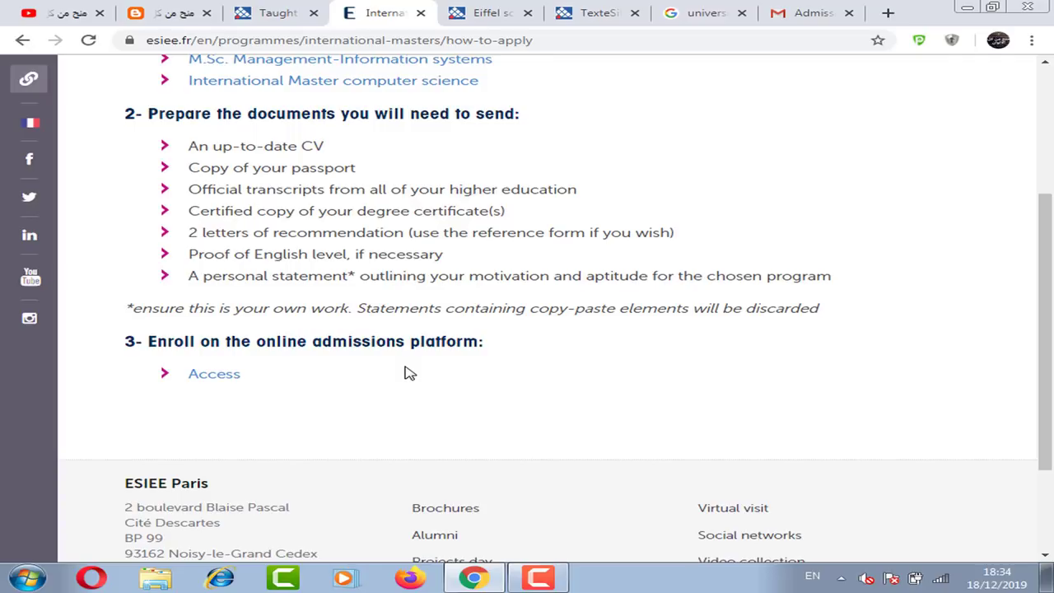
Step: Access the online admissions platform from the enrolment section and open its account registration form
click(214, 374)
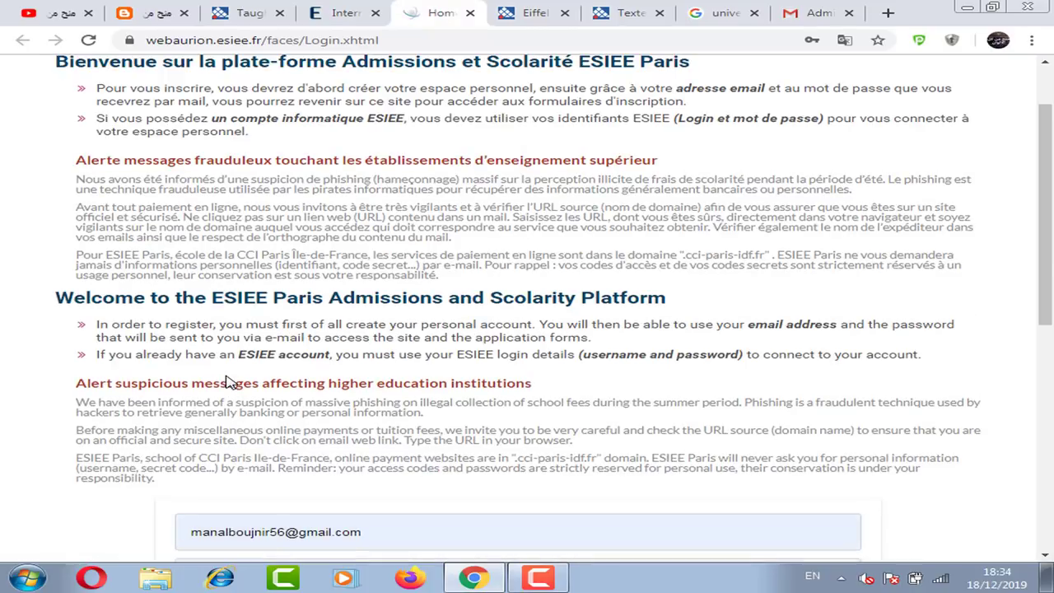
scroll(229, 381, down, 5)
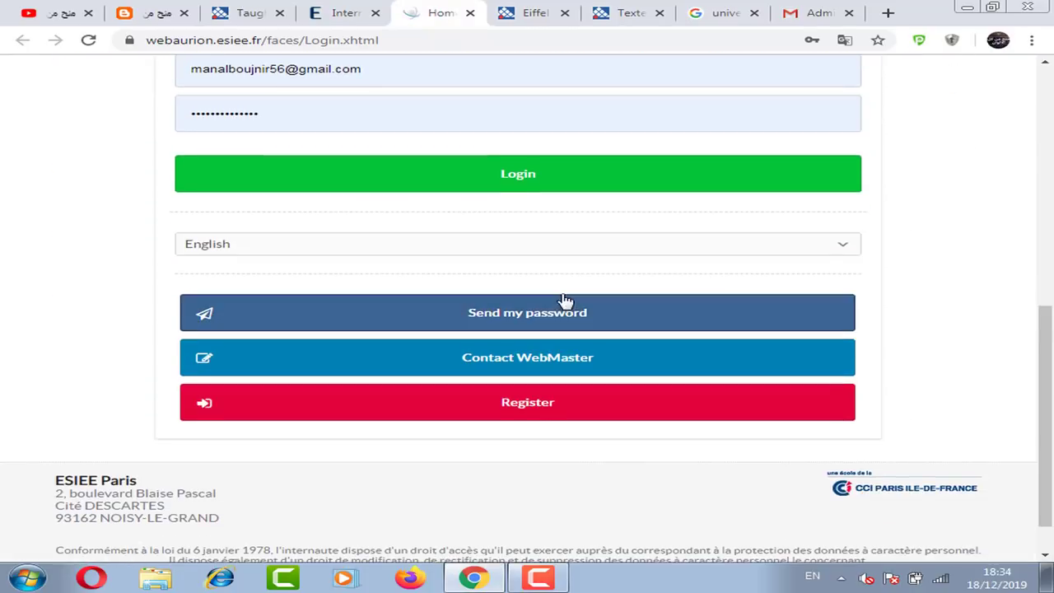
scroll(576, 304, up, 2)
scroll(576, 396, down, 2)
scroll(477, 181, up, 1)
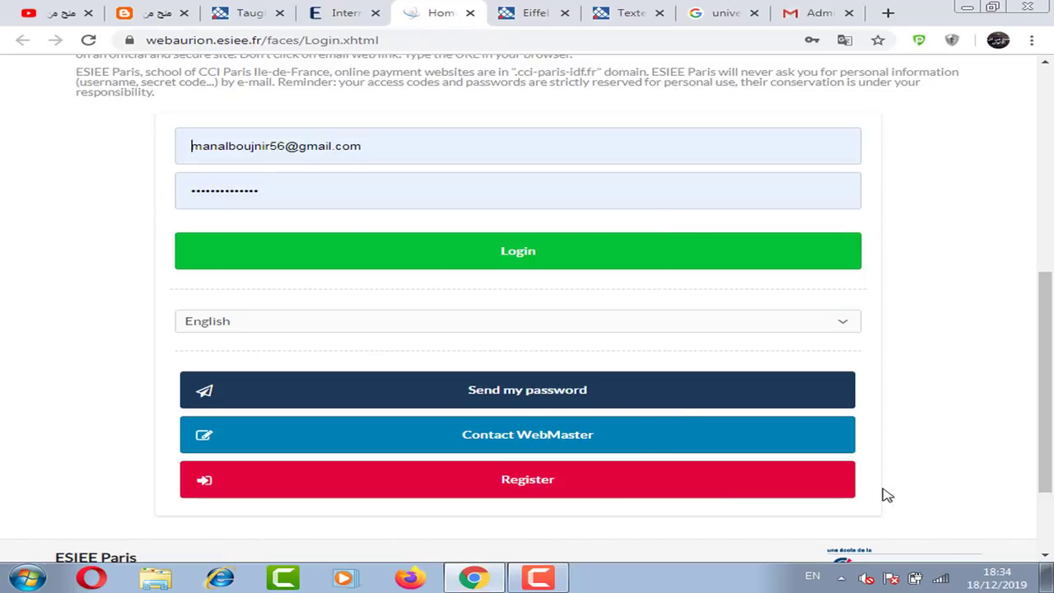
click(541, 486)
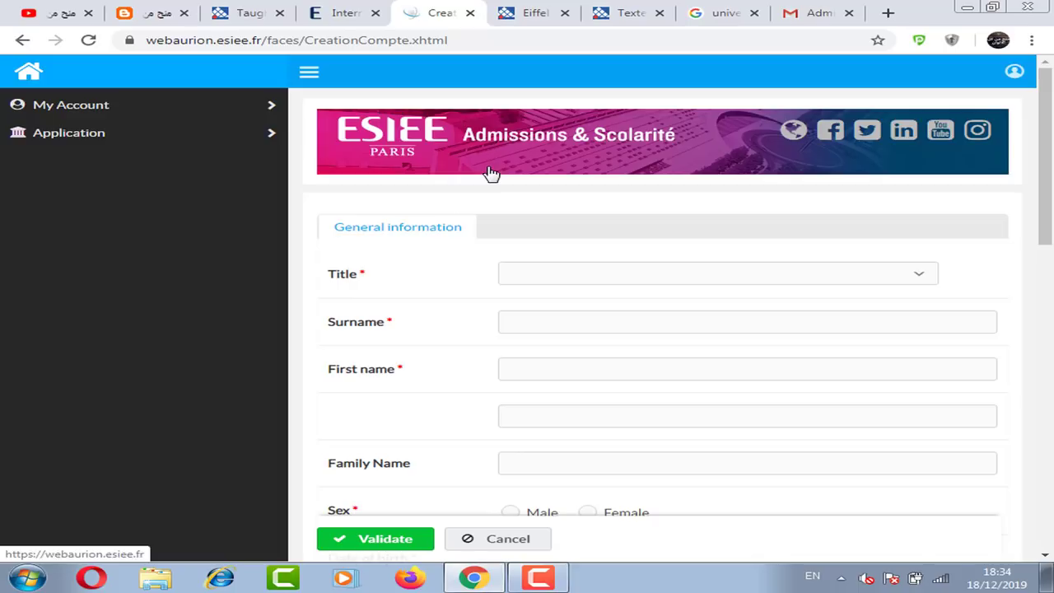
Step: Examine the account creation form from general information through home address, e-mail and phone to the image text check
scroll(489, 172, down, 2)
scroll(675, 163, up, 2)
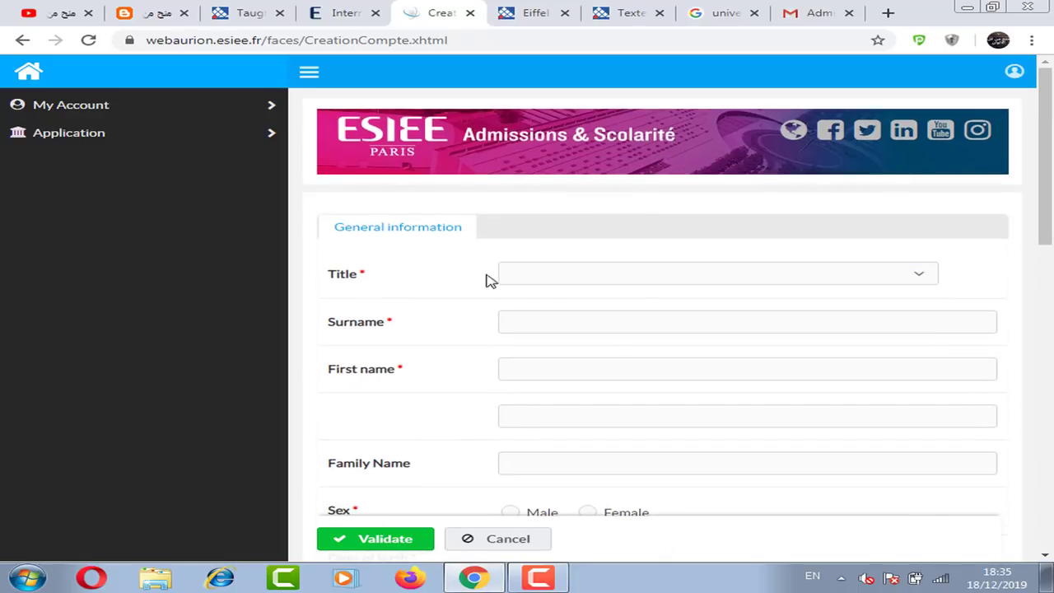
scroll(391, 297, down, 1)
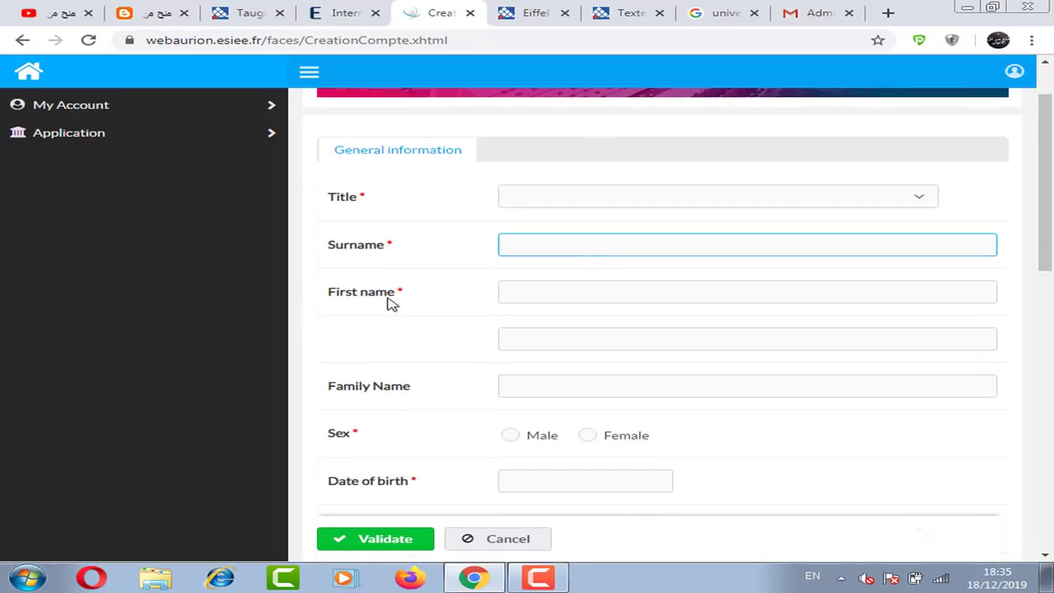
scroll(576, 301, down, 1)
scroll(475, 343, down, 2)
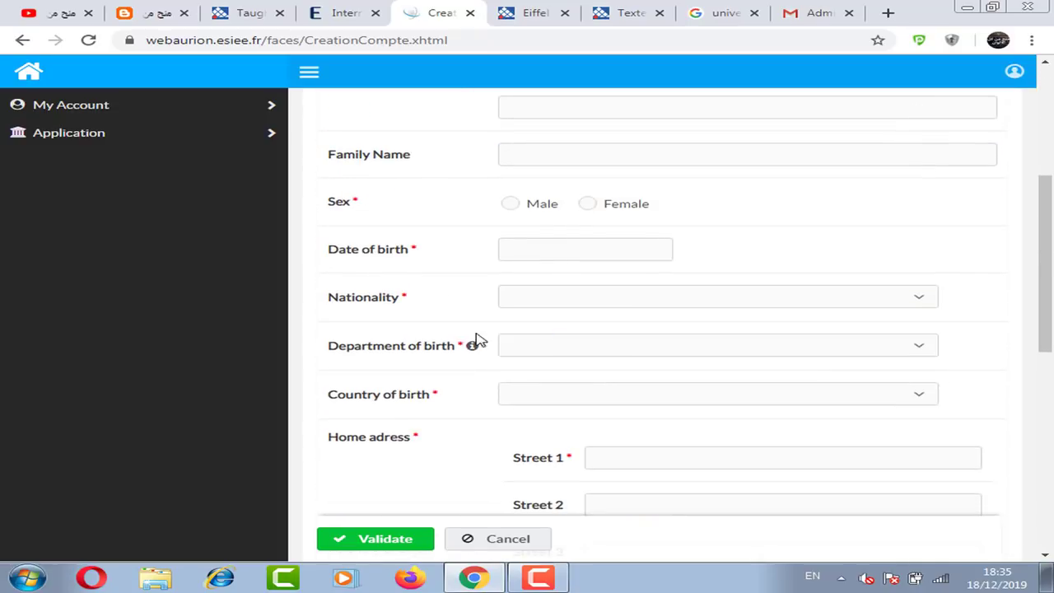
scroll(513, 341, down, 3)
scroll(674, 348, down, 3)
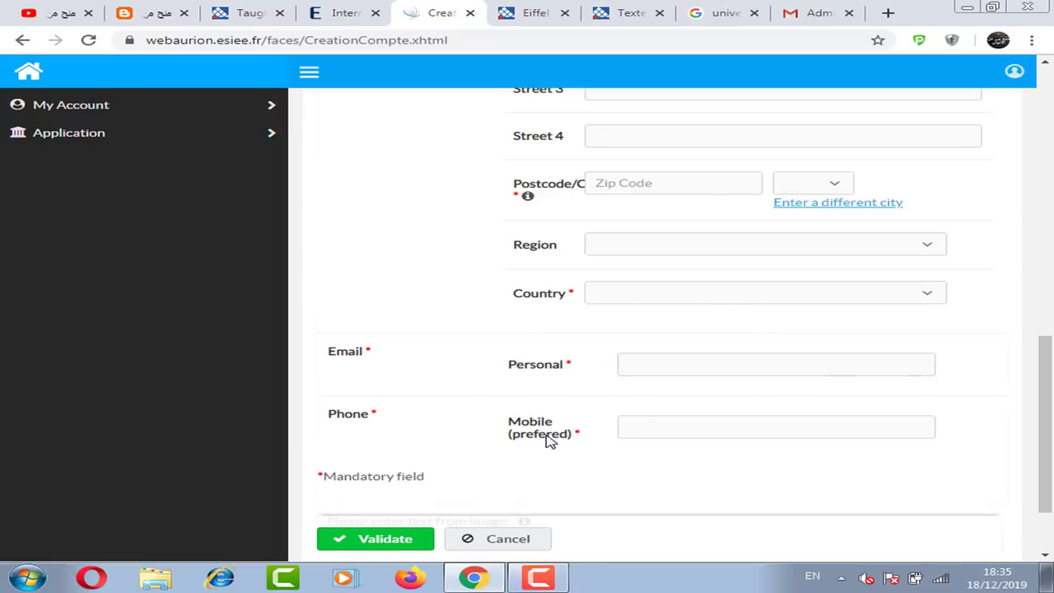
scroll(772, 387, down, 1)
click(374, 468)
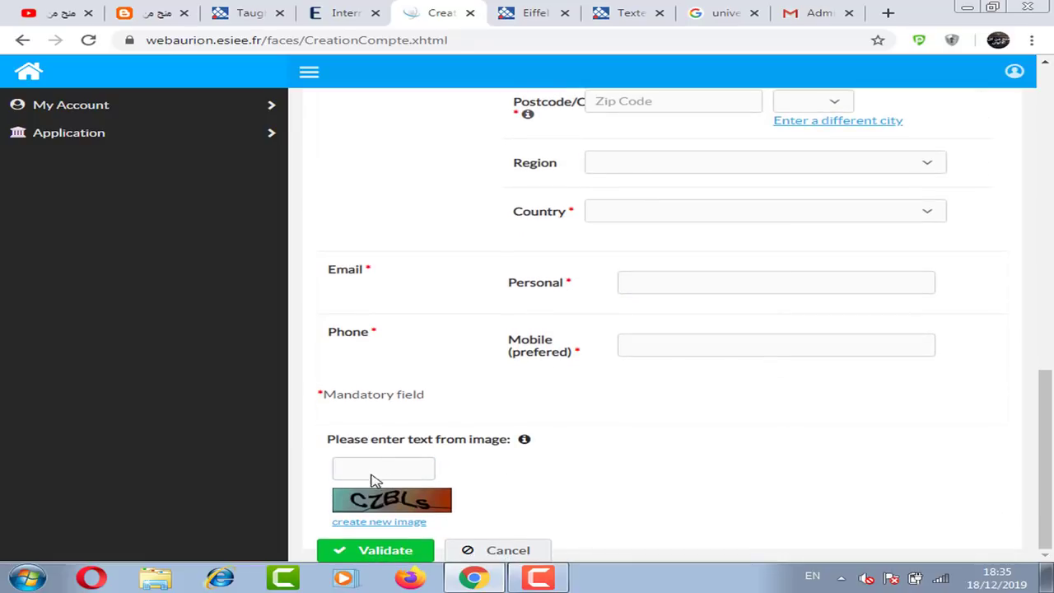
scroll(623, 321, up, 1)
scroll(626, 321, up, 4)
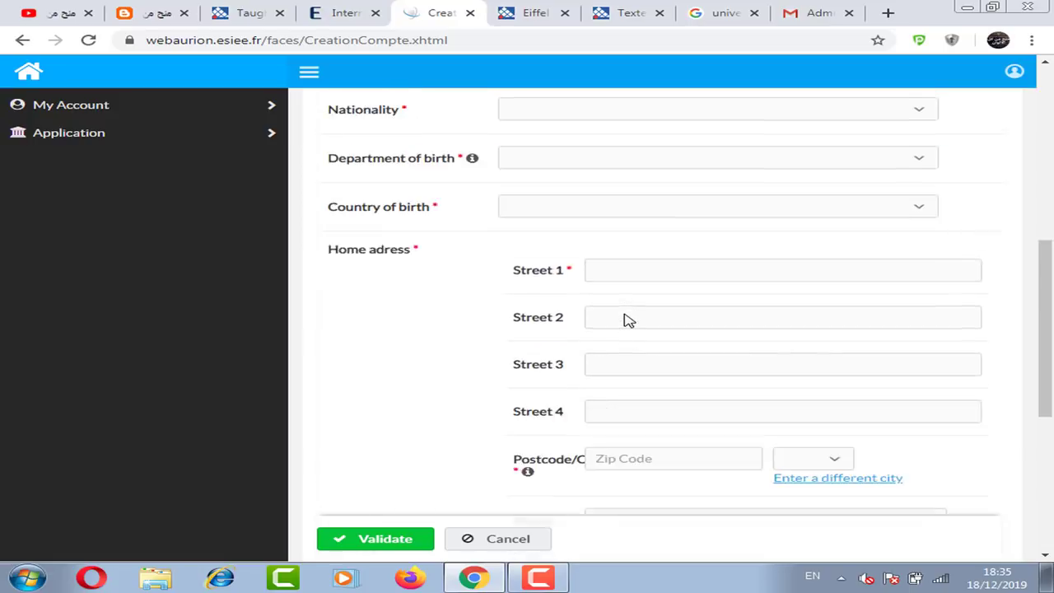
scroll(626, 317, down, 4)
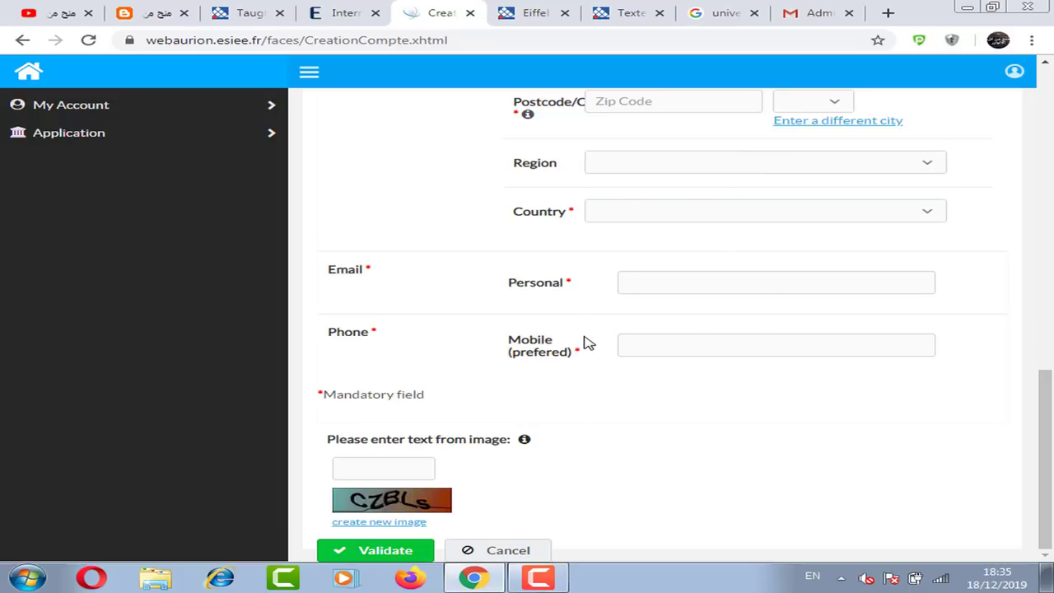
Step: Switch to the Gmail message containing the new ESIEE password and follow its link to the admissions site
click(822, 12)
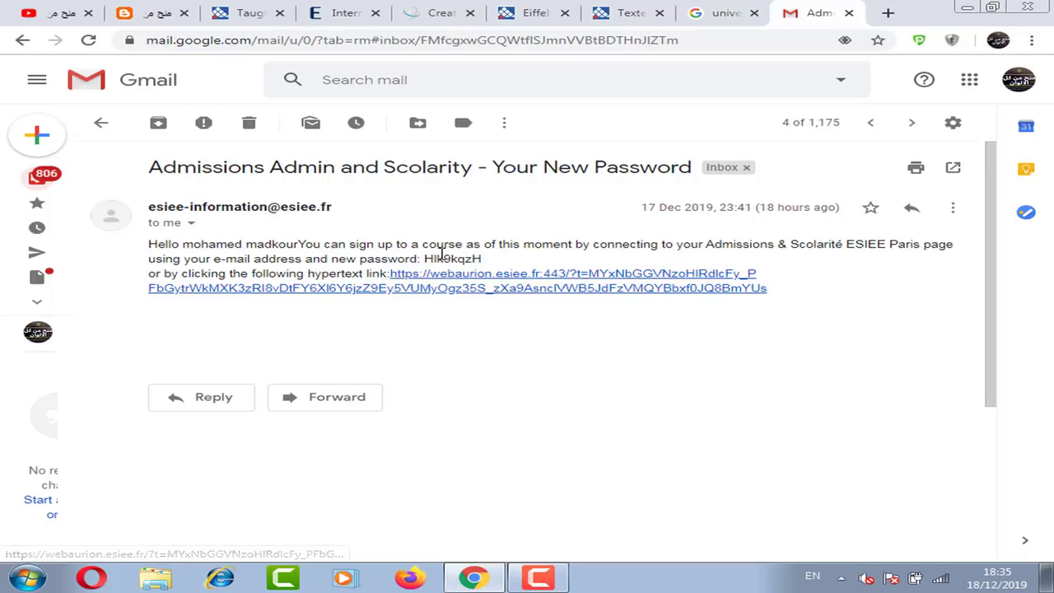
drag(423, 258, 487, 259)
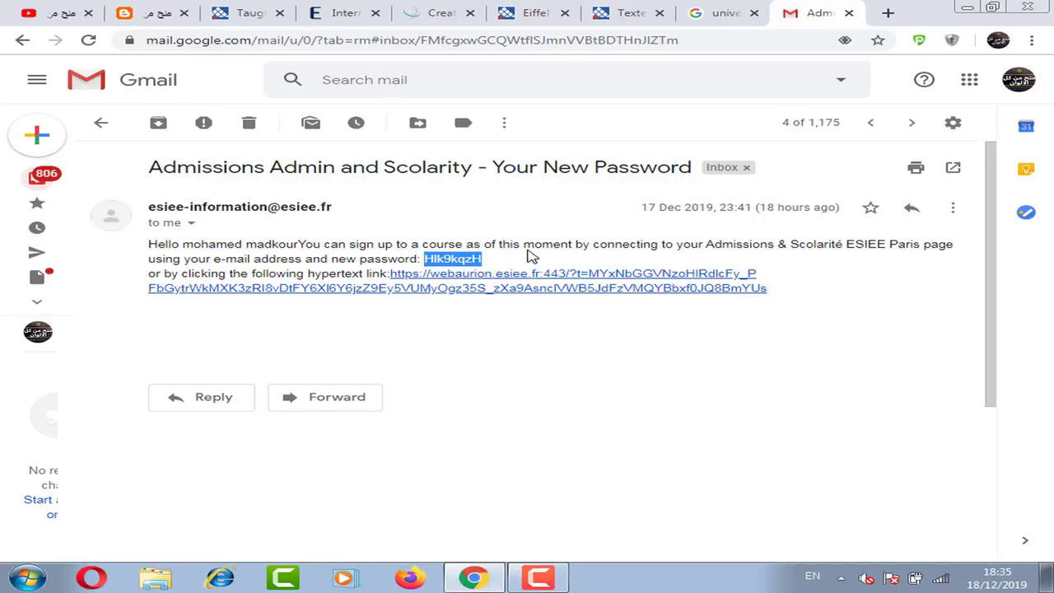
click(573, 289)
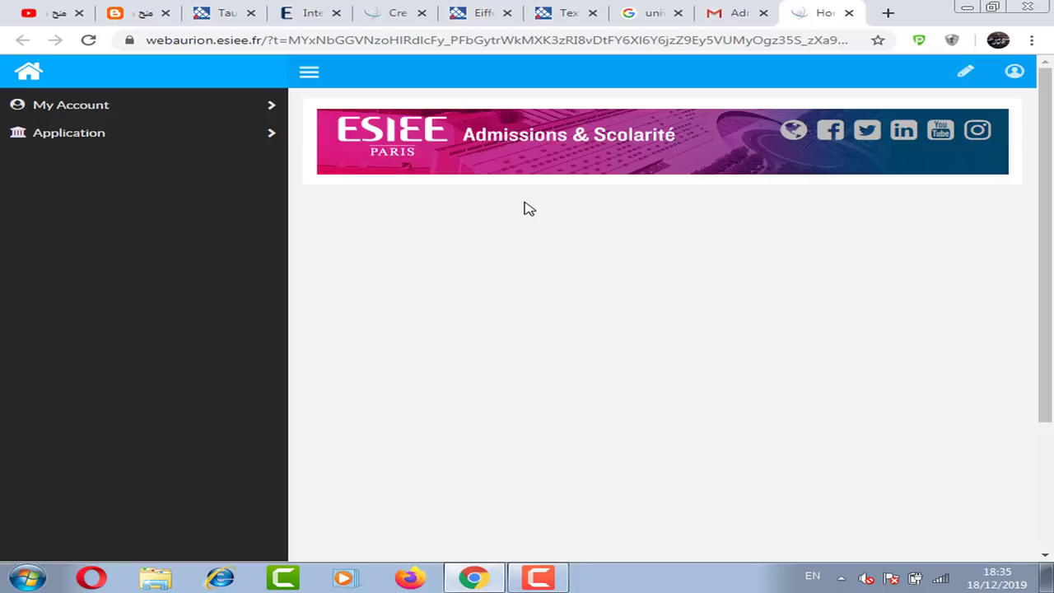
Step: Open the course application for the International Master in Computer Science under Master's degree
click(105, 138)
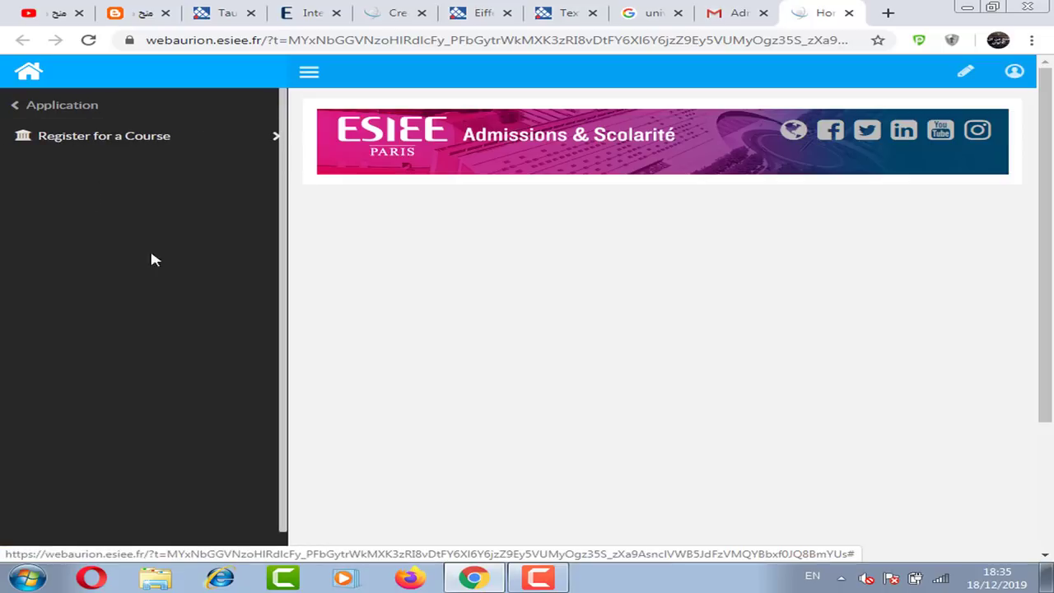
click(163, 140)
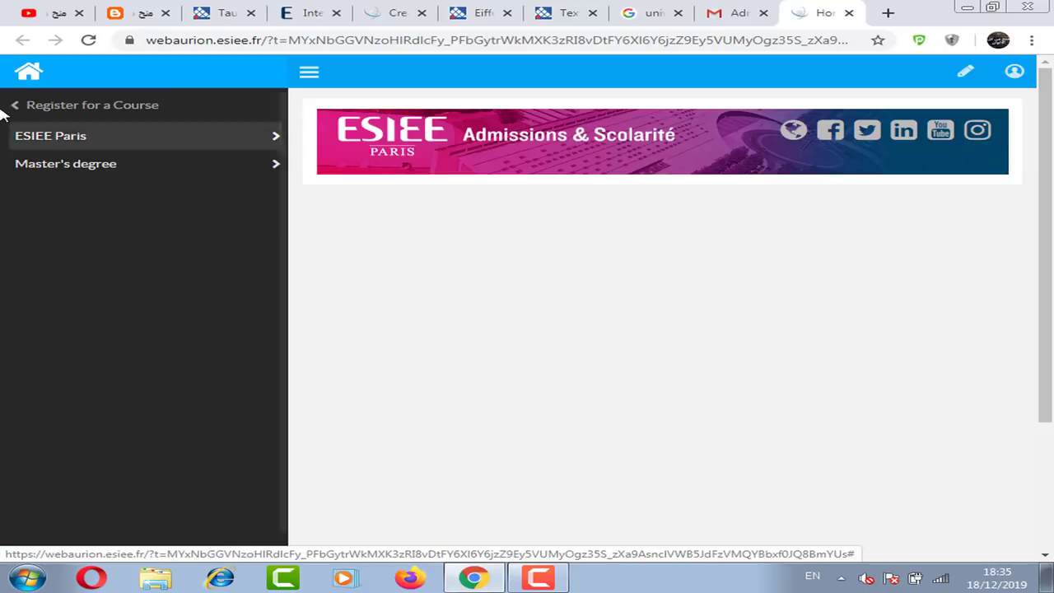
click(107, 165)
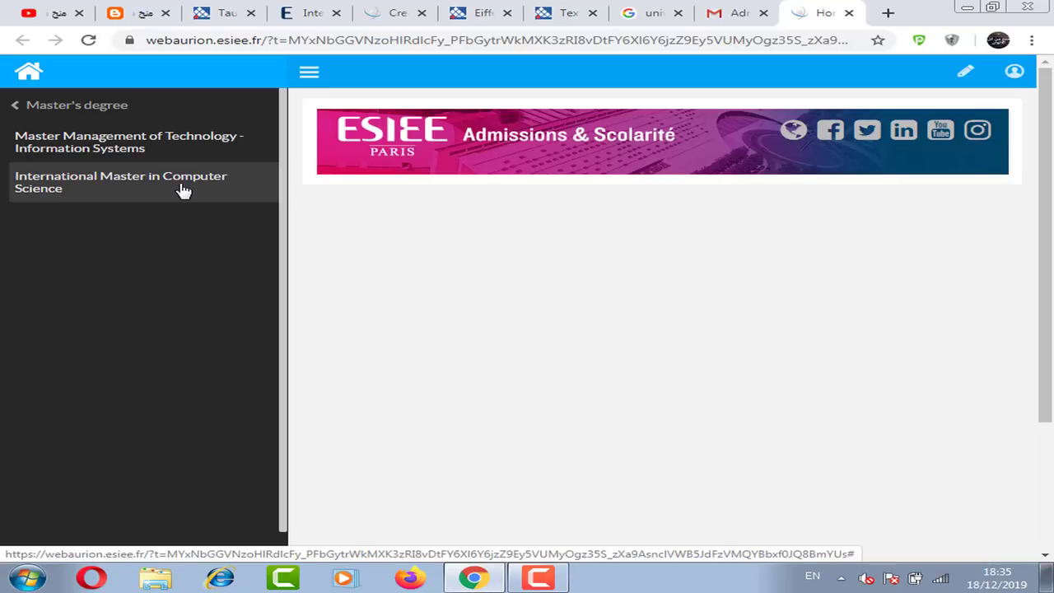
click(182, 189)
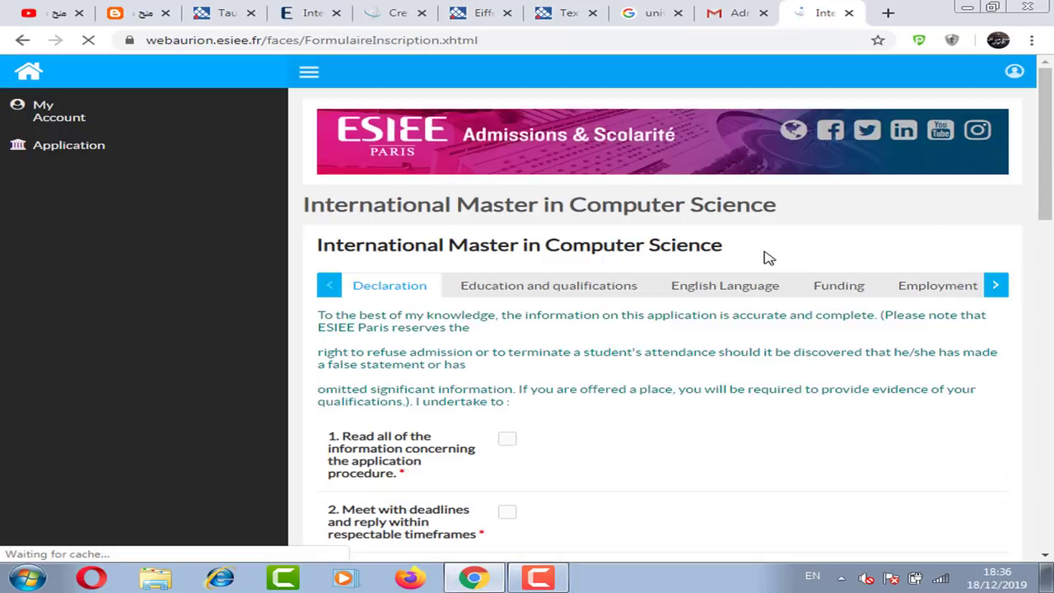
Step: Accept all five undertakings in the Declaration section of the application form
scroll(601, 258, down, 1)
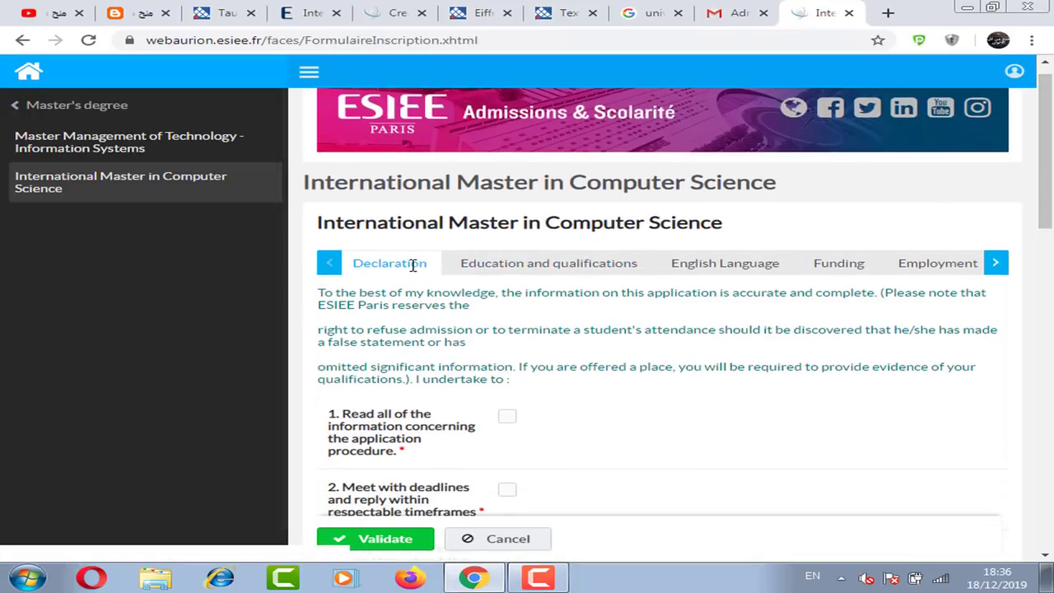
drag(1048, 131, 1051, 171)
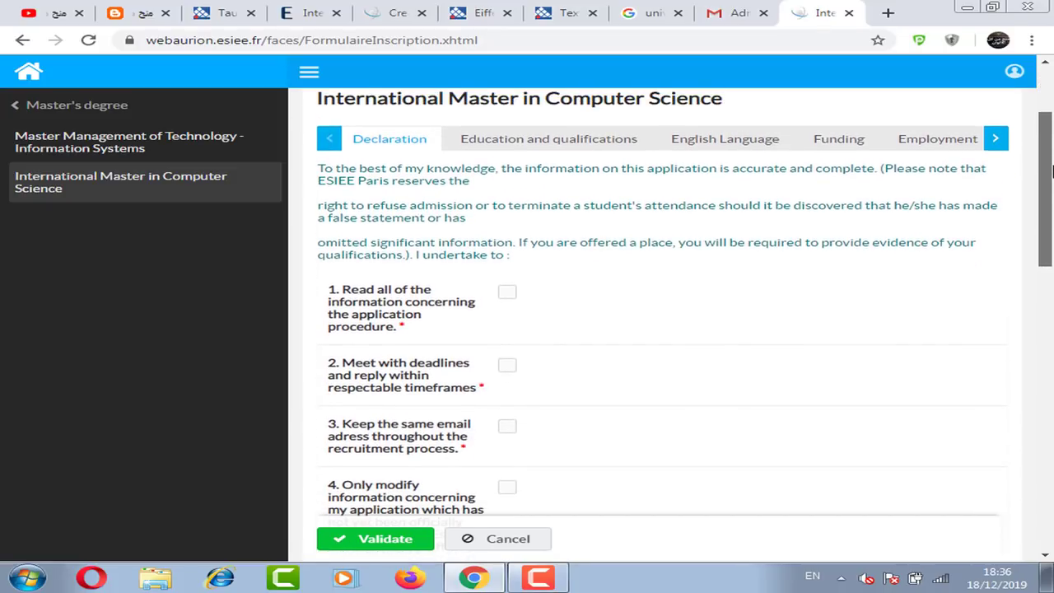
click(510, 294)
click(507, 366)
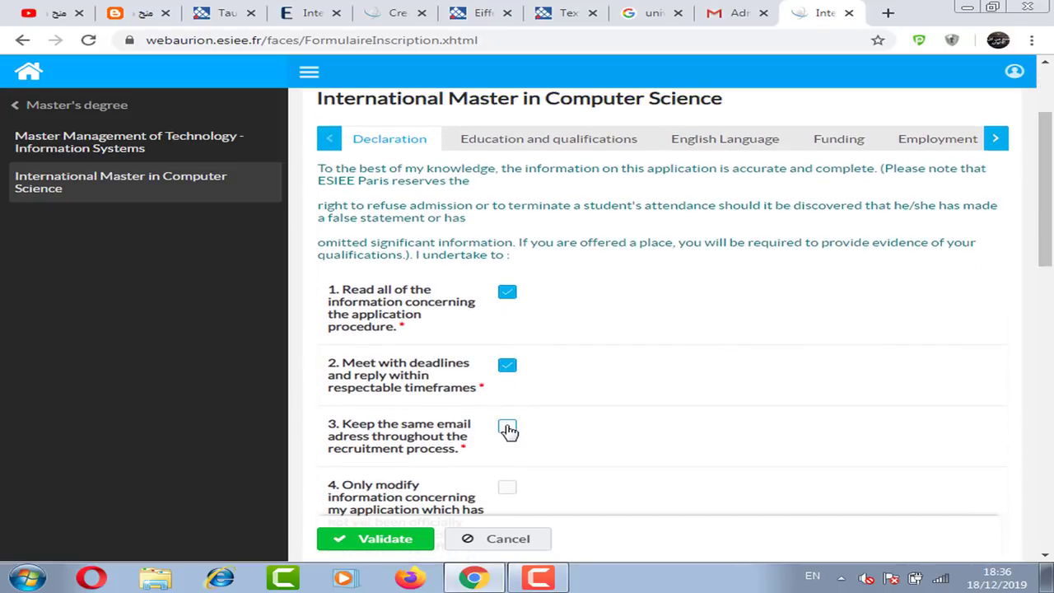
click(507, 426)
scroll(911, 242, down, 4)
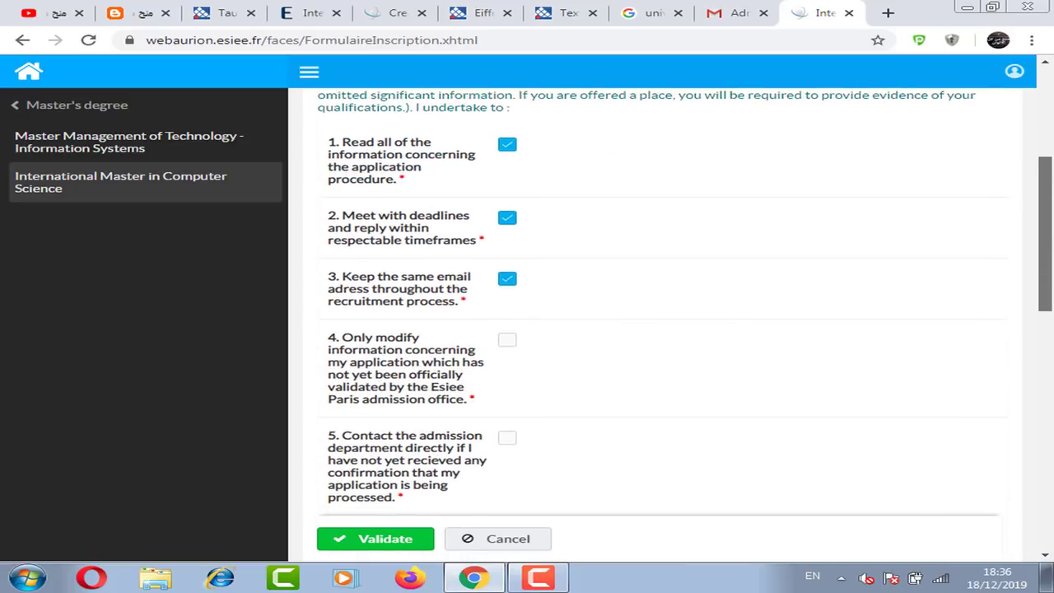
scroll(575, 134, up, 3)
scroll(527, 238, down, 3)
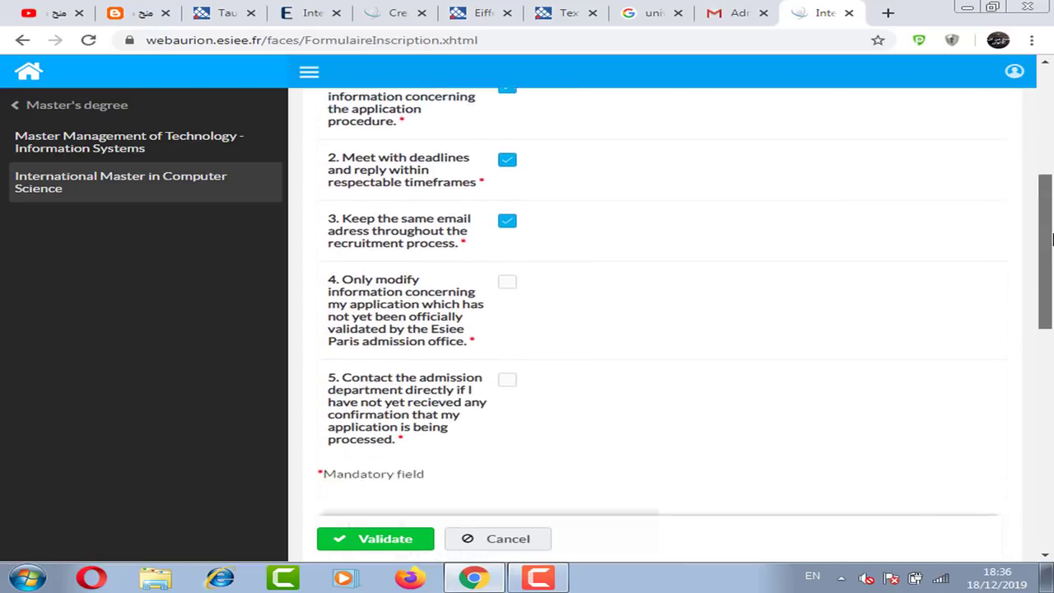
click(507, 244)
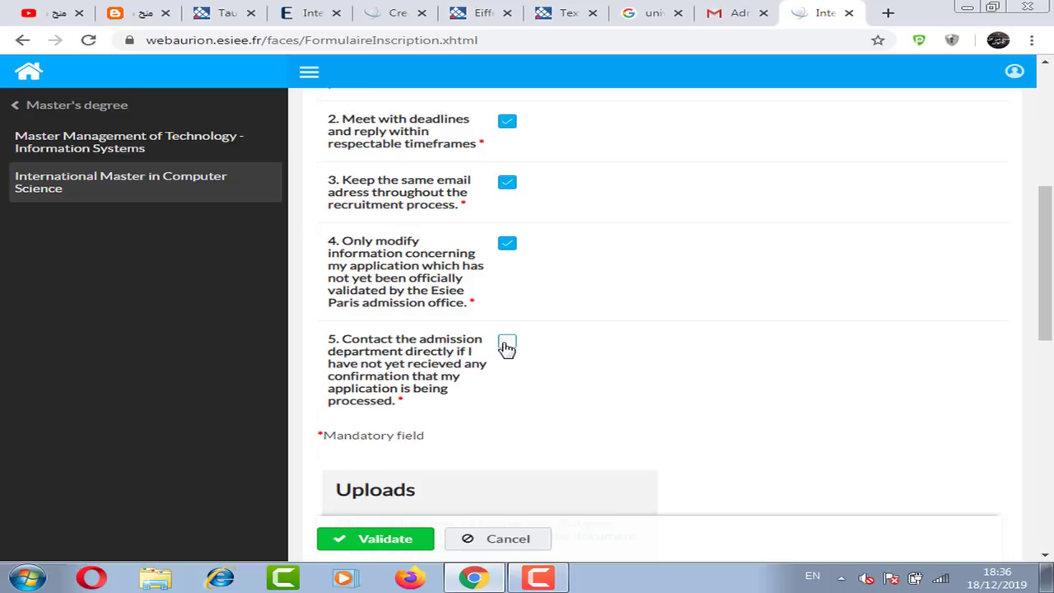
click(507, 342)
Step: Open the Education and qualifications section and review the Year n-1 fields, including Year and University
drag(1047, 282, 1050, 167)
click(535, 288)
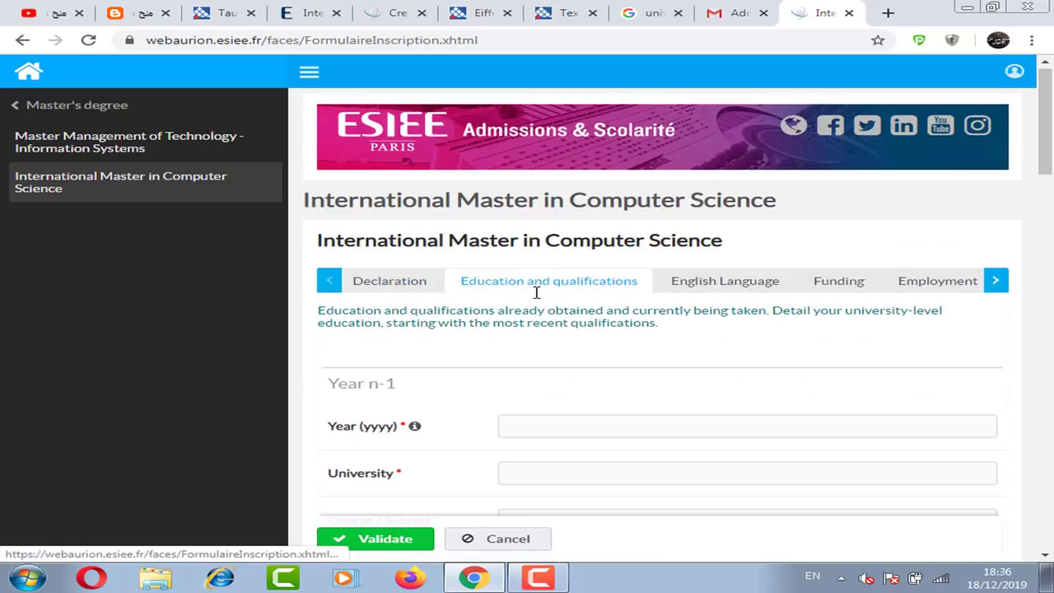
scroll(546, 348, down, 2)
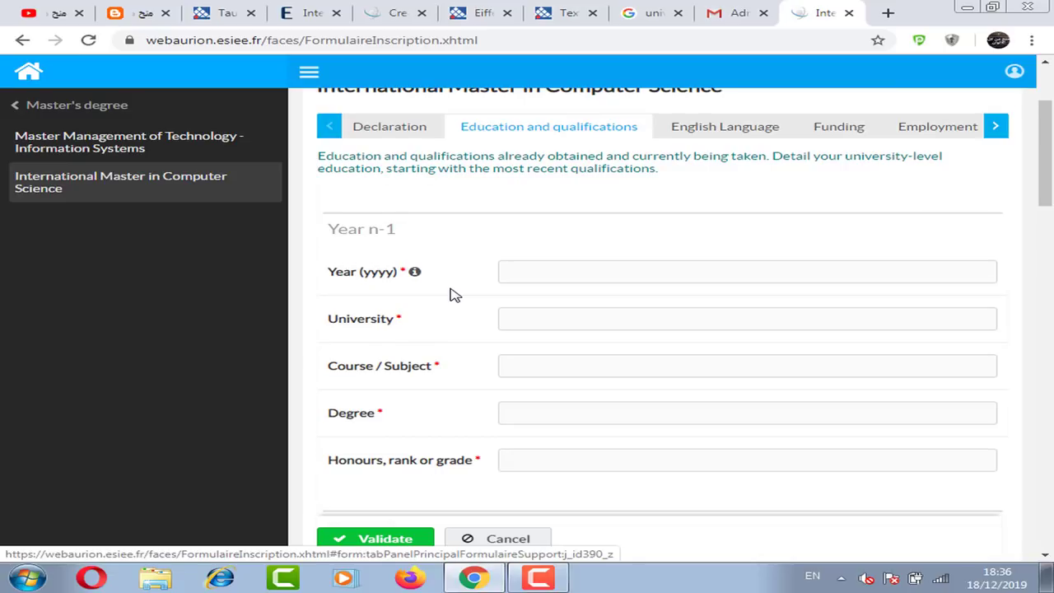
scroll(455, 294, down, 1)
click(532, 244)
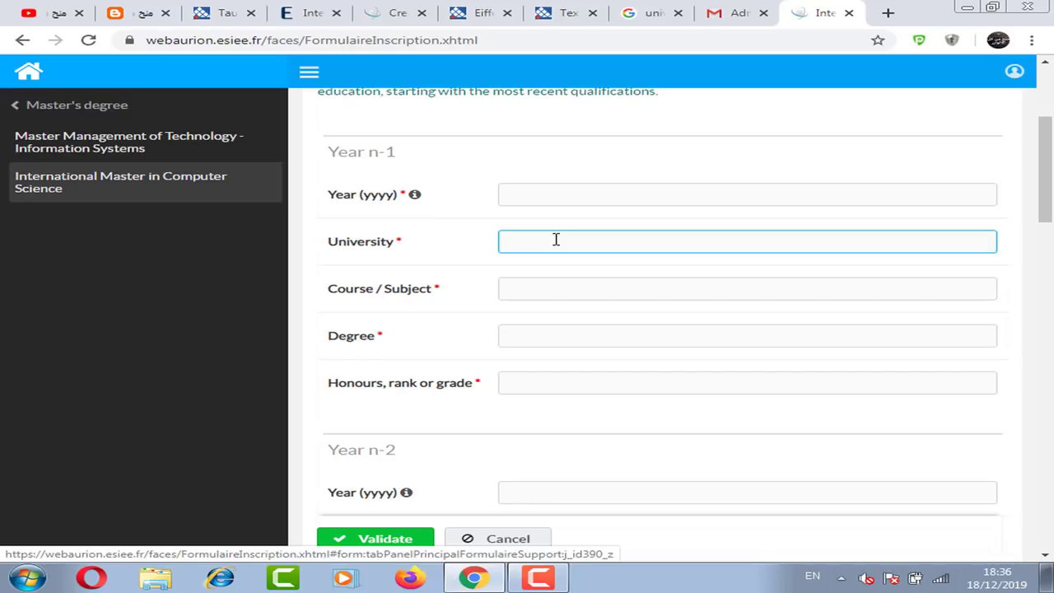
click(447, 223)
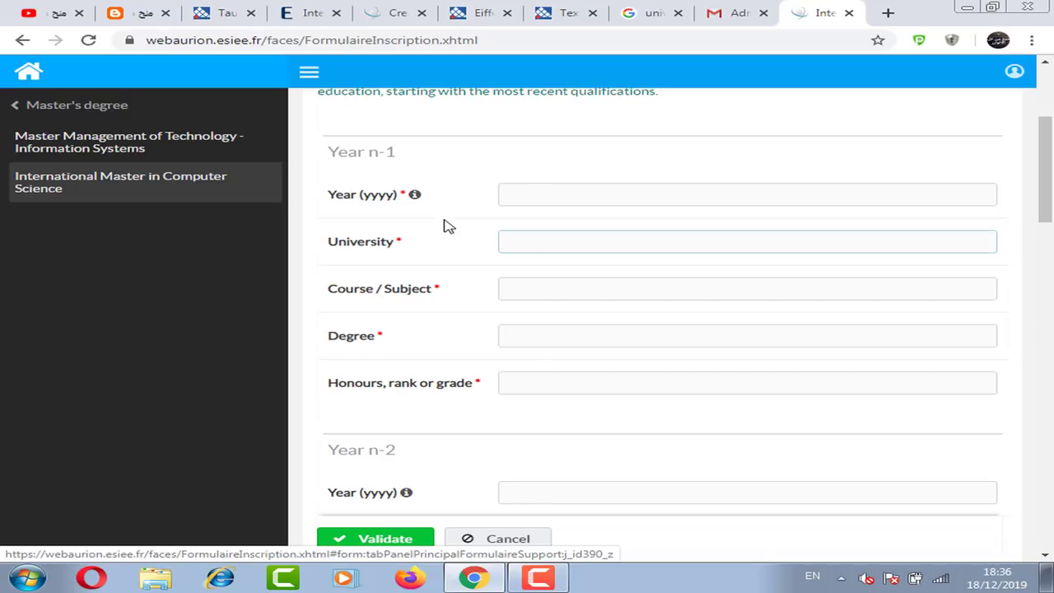
click(522, 195)
click(485, 203)
click(524, 205)
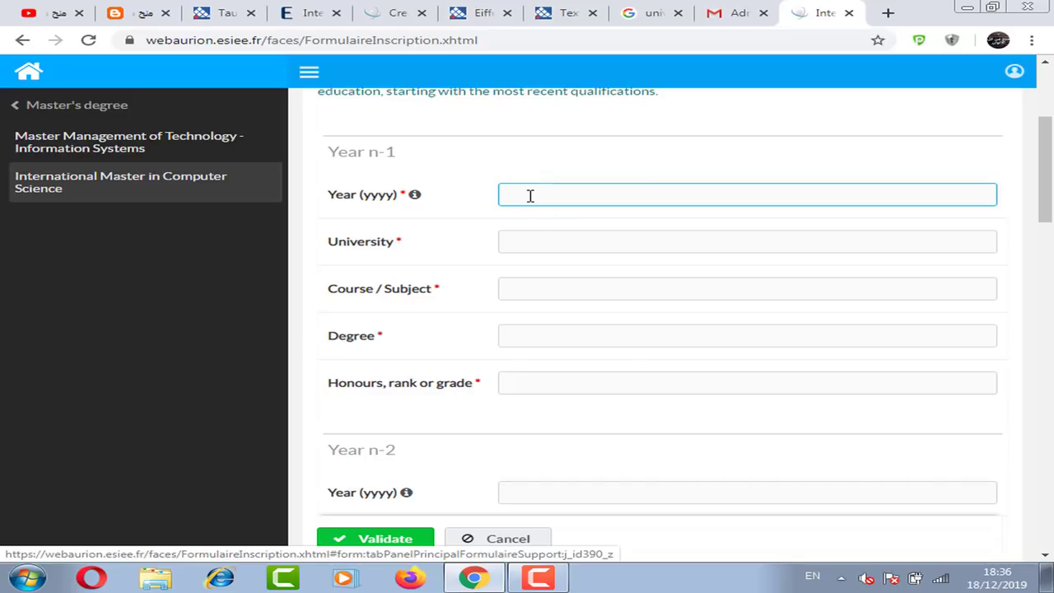
Step: Review the education history fields from Year n-1 through Year n-4 in the Education and qualifications section
click(528, 242)
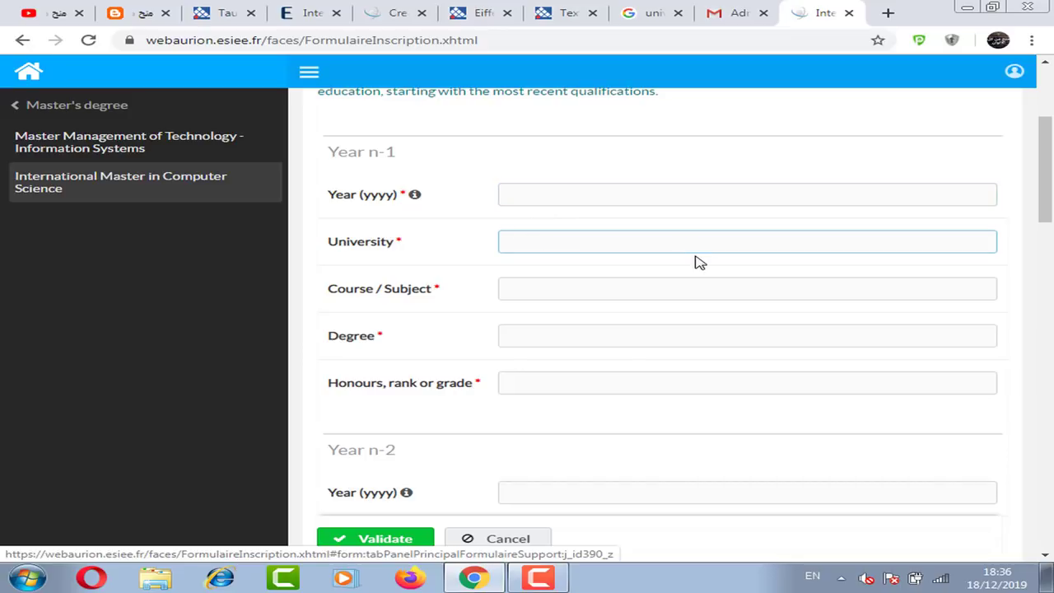
click(895, 307)
scroll(440, 373, down, 3)
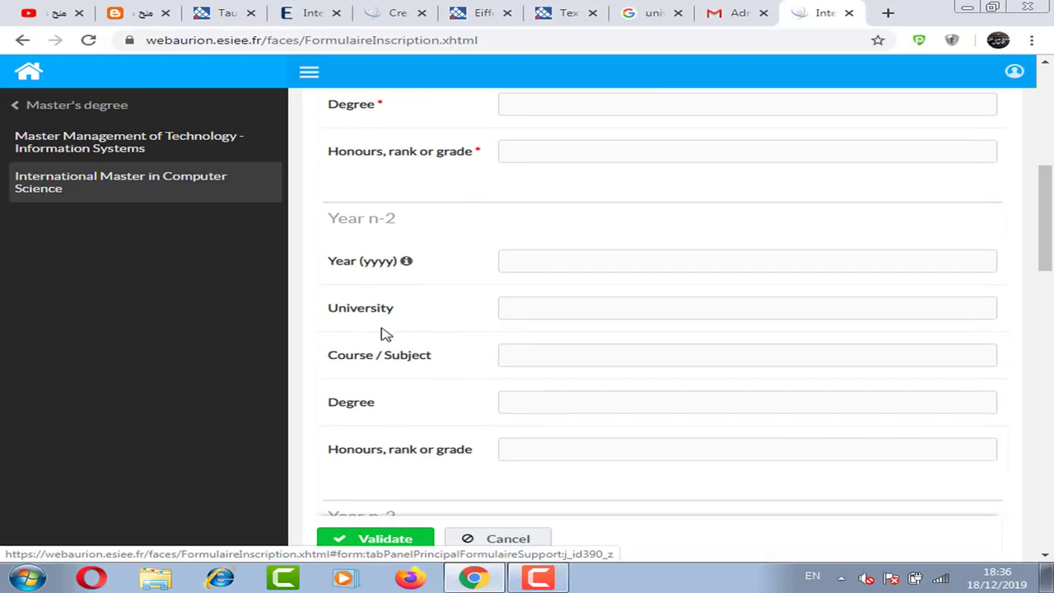
click(555, 303)
click(569, 265)
click(499, 278)
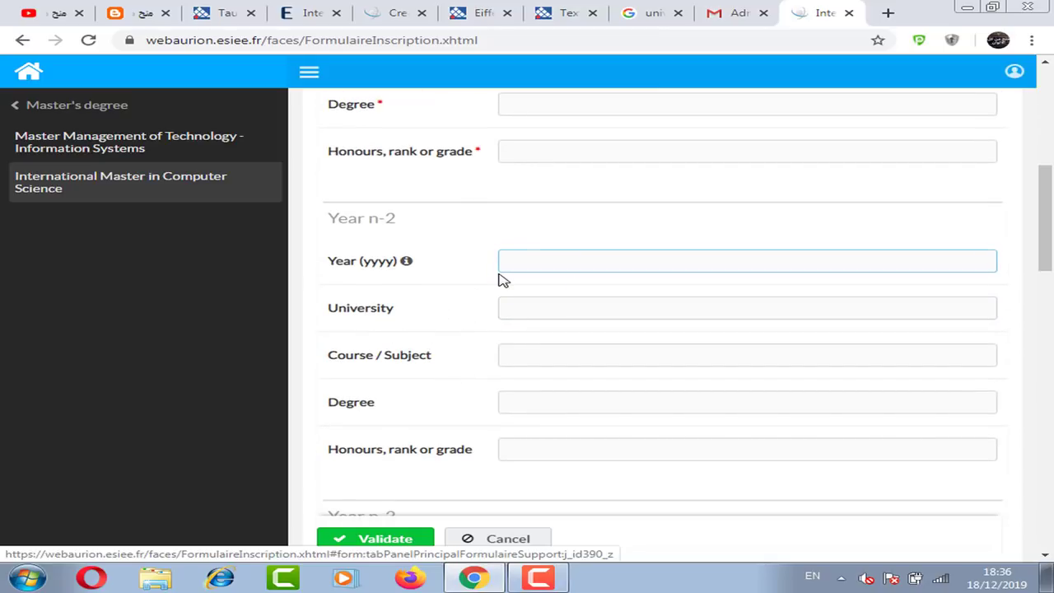
scroll(486, 300, down, 2)
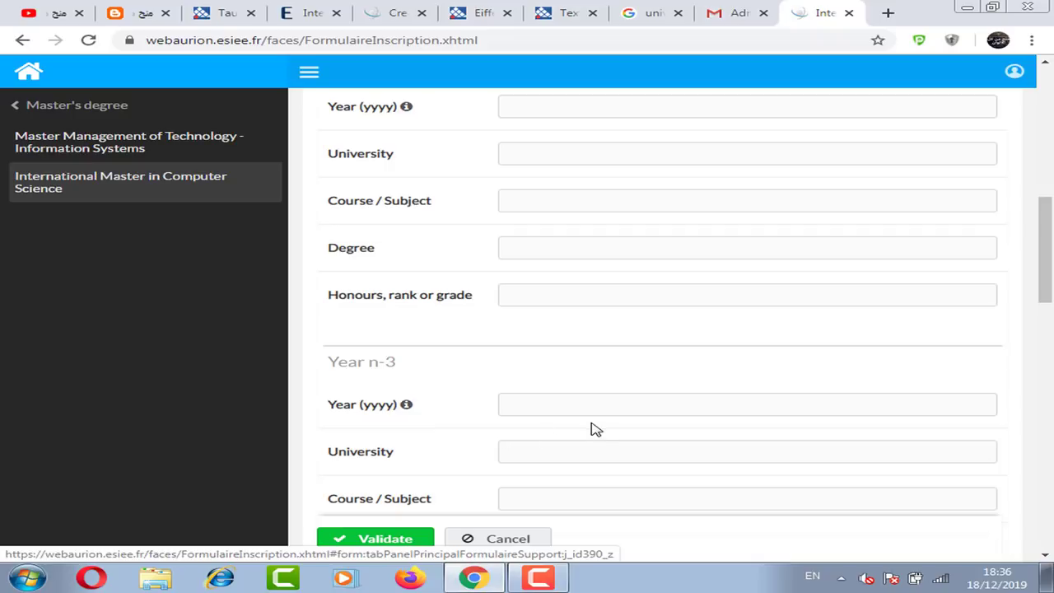
scroll(482, 325, down, 4)
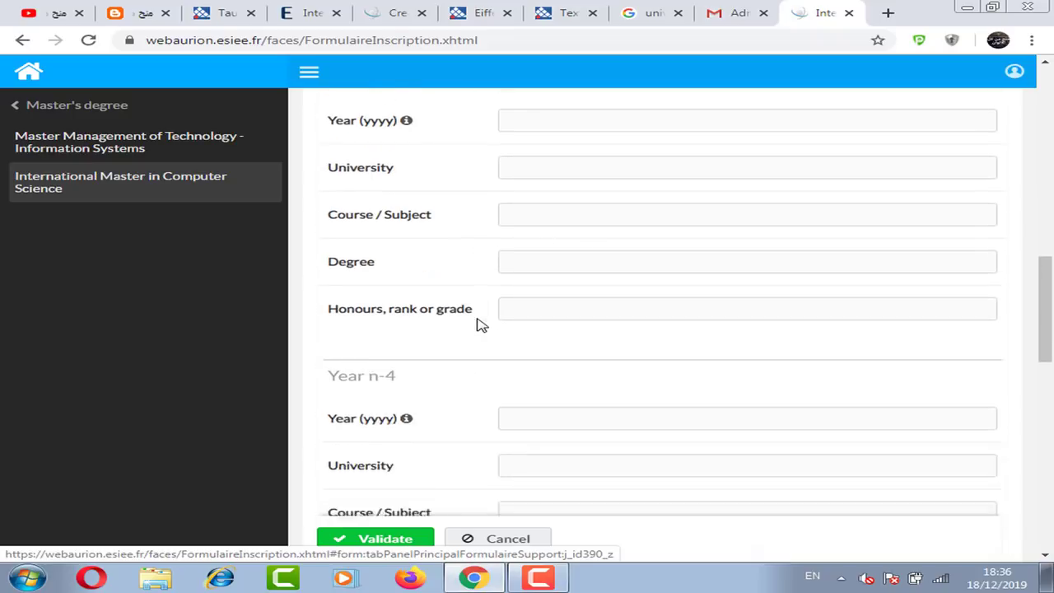
scroll(401, 383, down, 1)
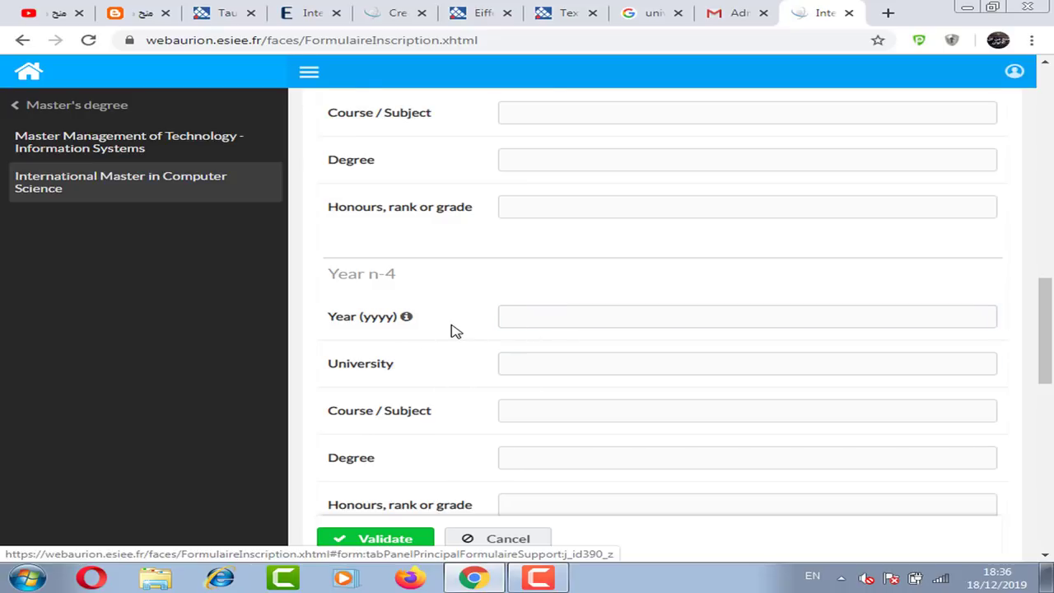
scroll(453, 329, down, 1)
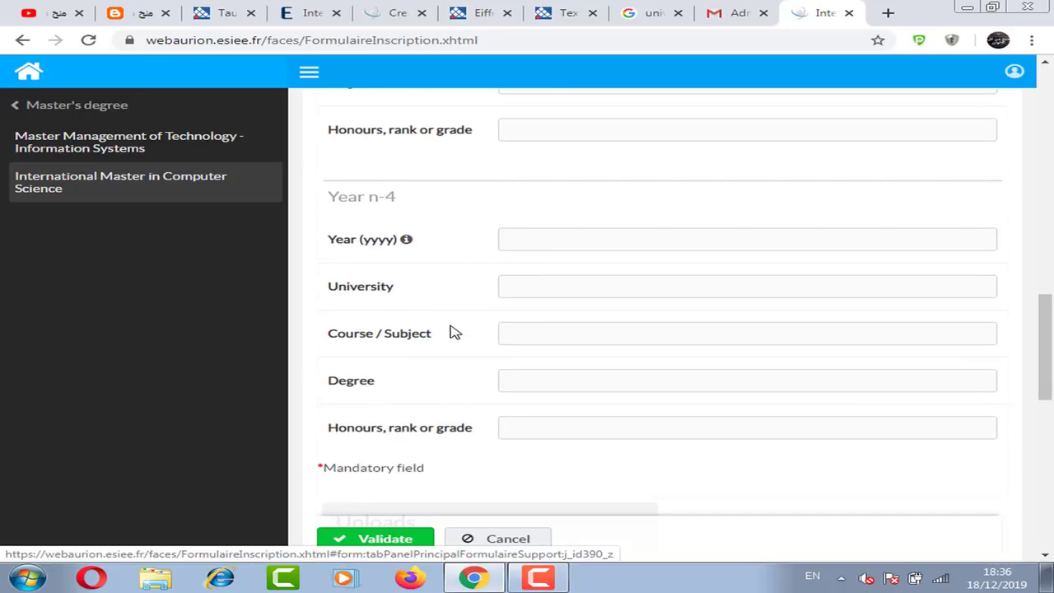
scroll(453, 333, down, 1)
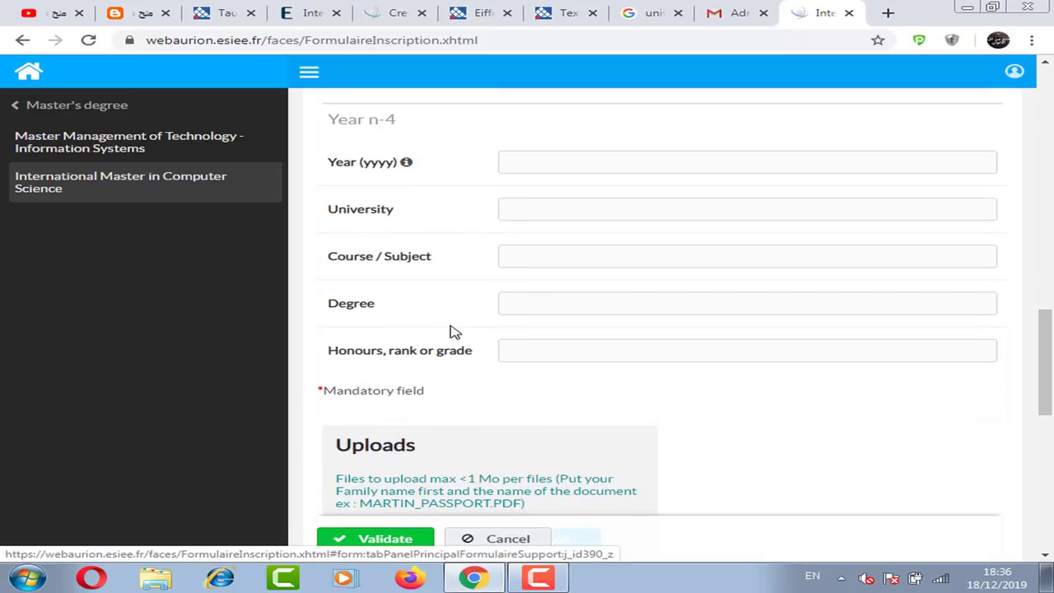
scroll(453, 333, up, 15)
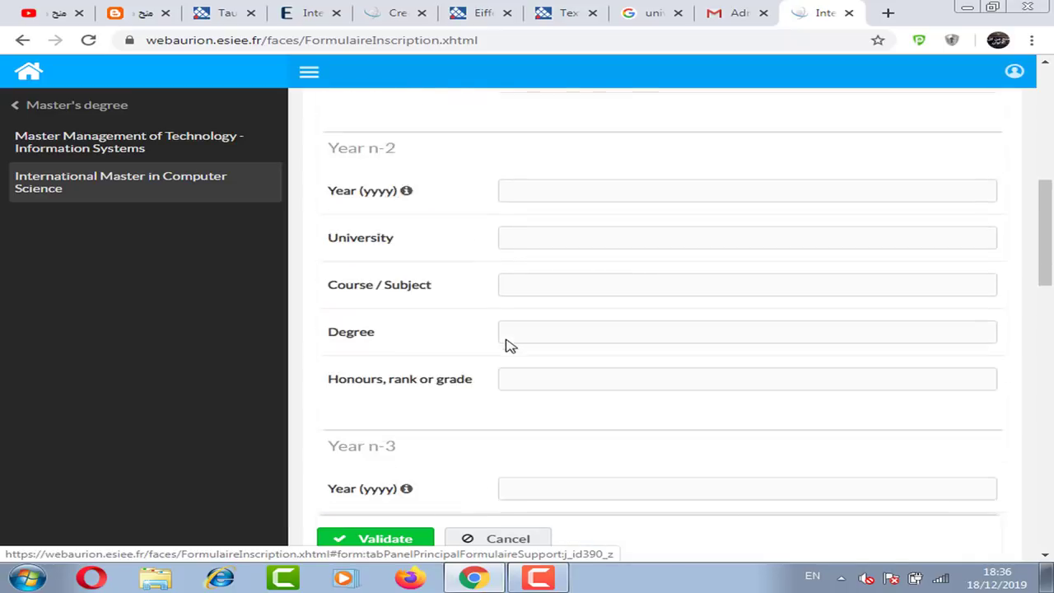
Step: Open the English Language section and review the test score fields and the French Language level options
click(726, 298)
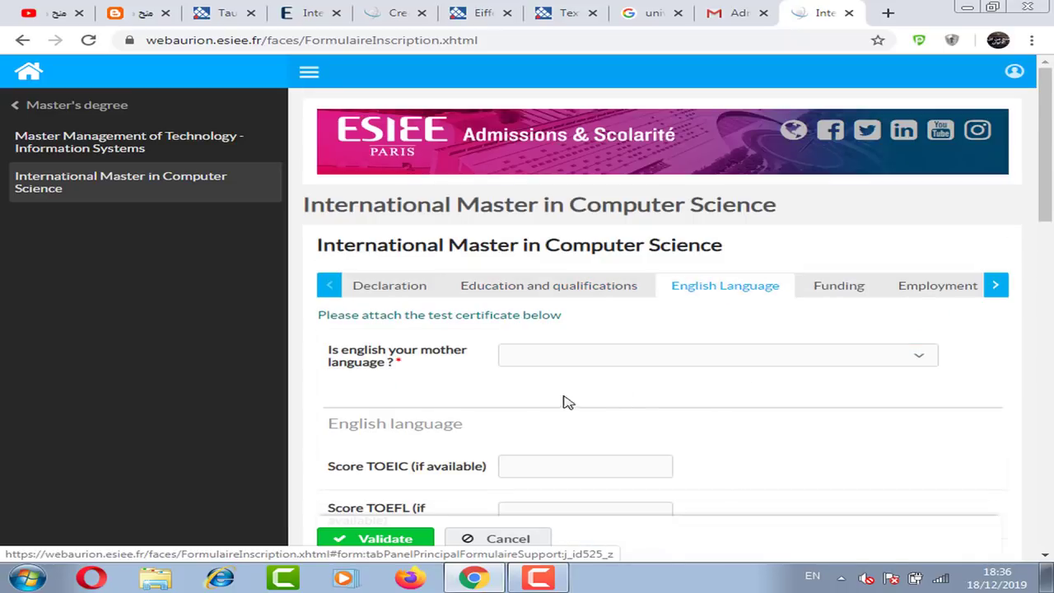
scroll(531, 403, down, 2)
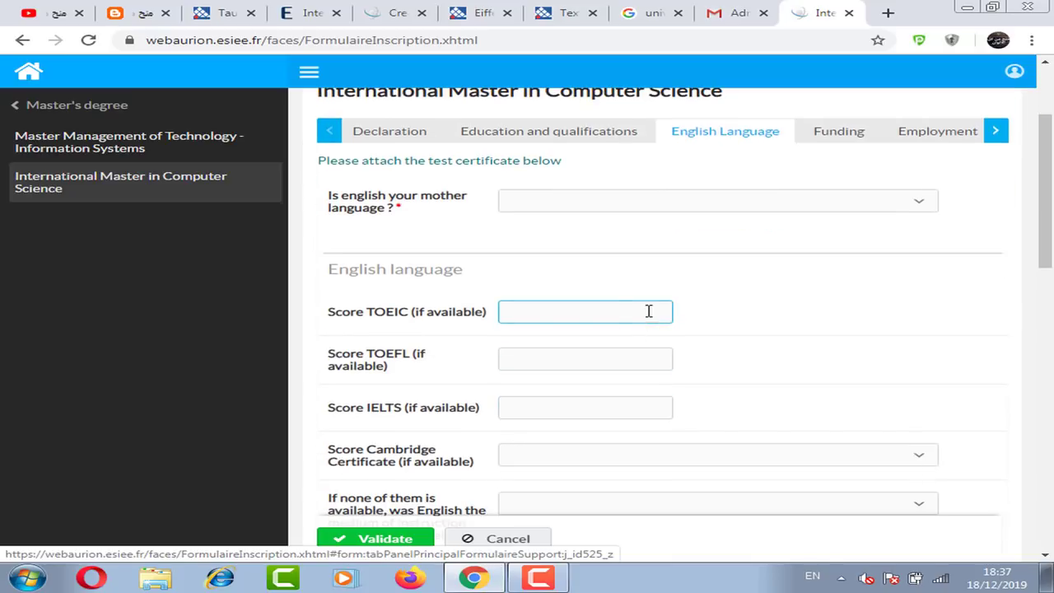
click(595, 314)
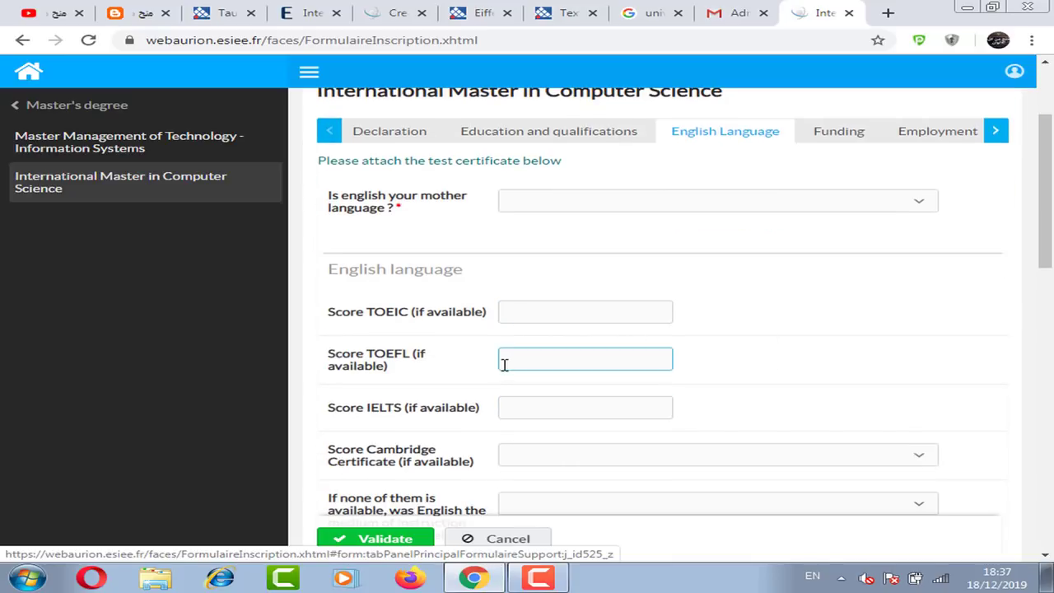
scroll(557, 348, down, 2)
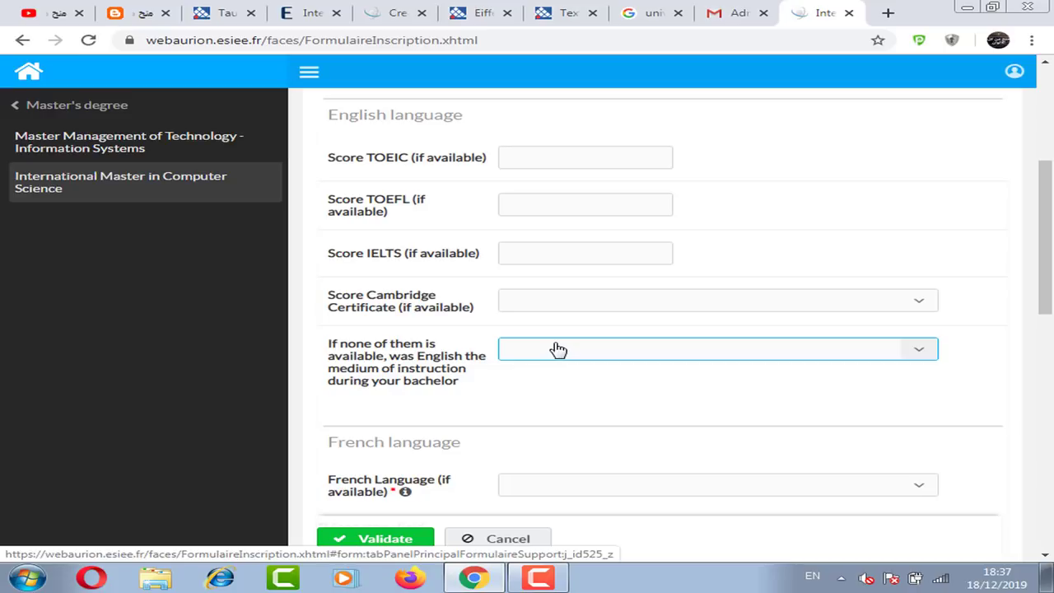
scroll(557, 348, down, 2)
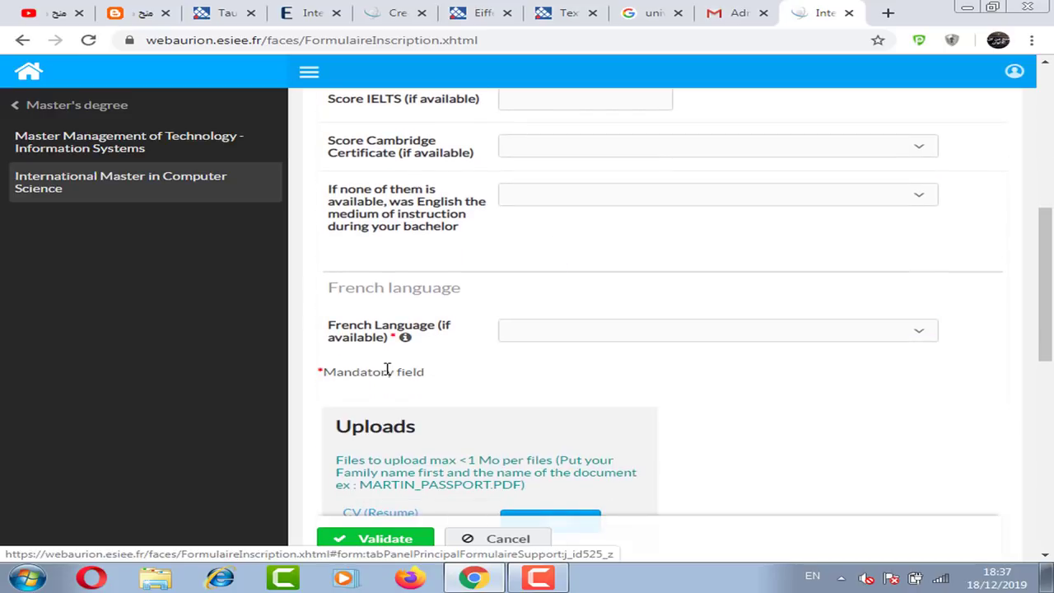
click(560, 338)
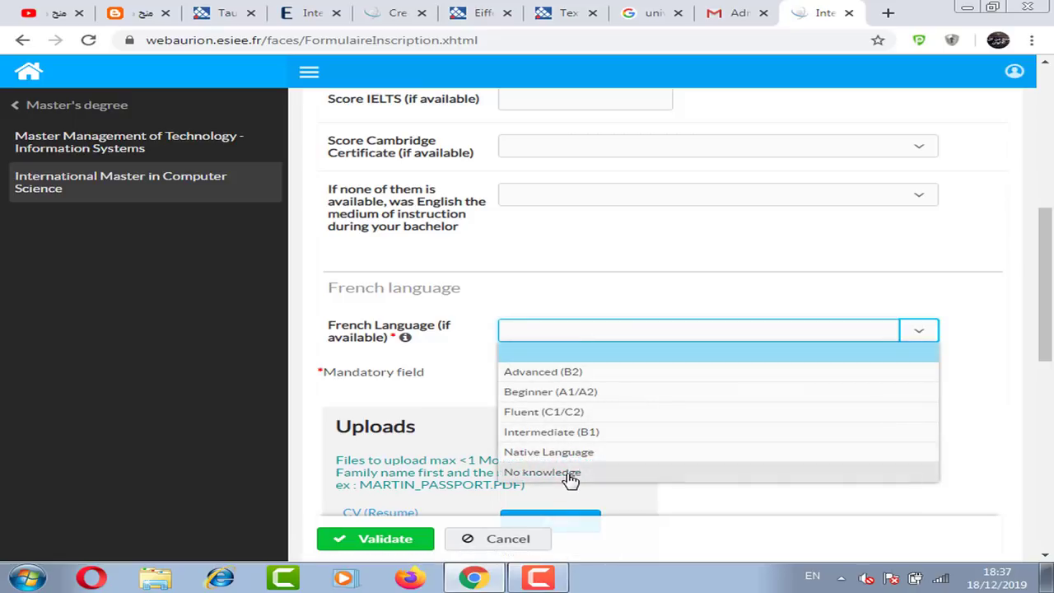
click(449, 407)
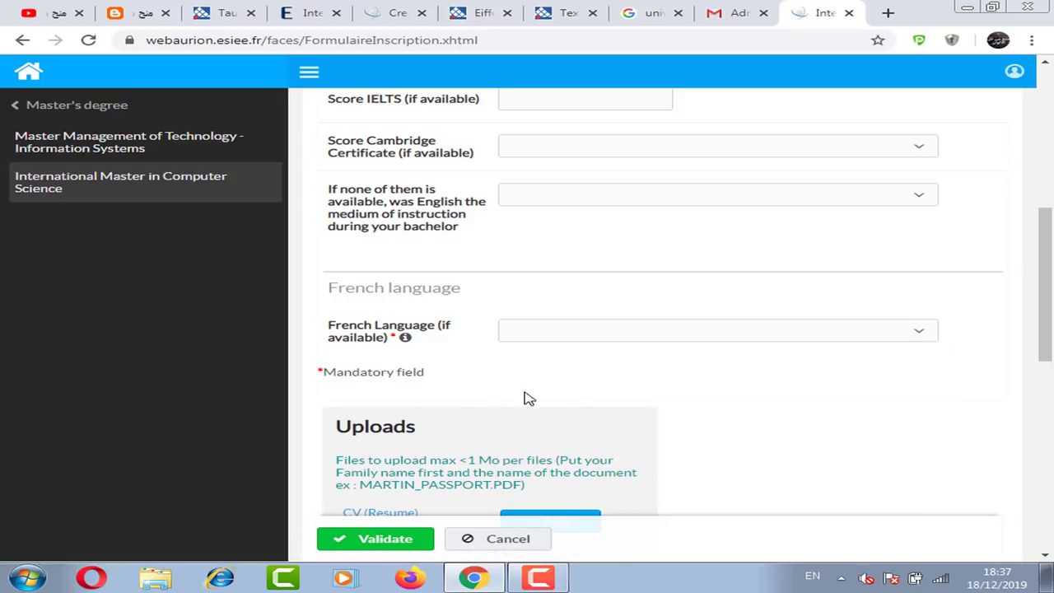
scroll(544, 399, up, 2)
scroll(560, 394, up, 4)
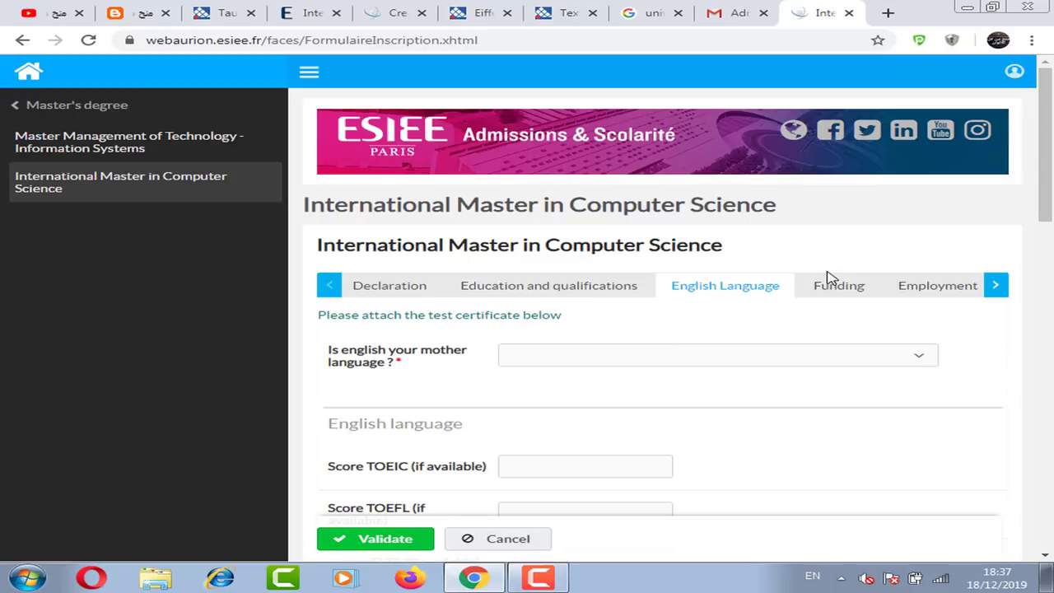
Step: In the Funding section, select Other as the financing source and specify "eiffel"
click(824, 296)
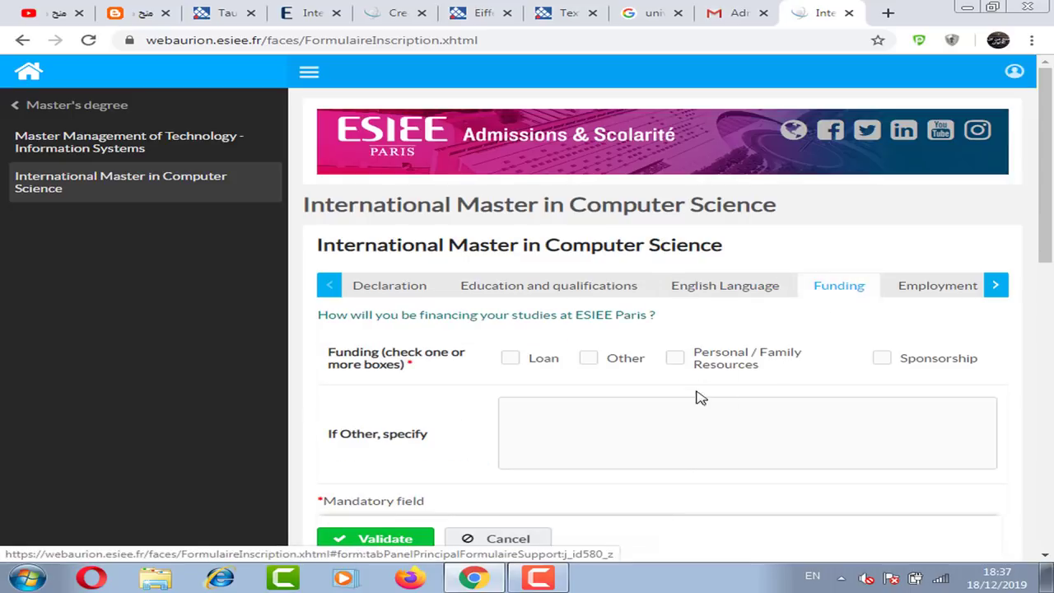
scroll(612, 352, down, 2)
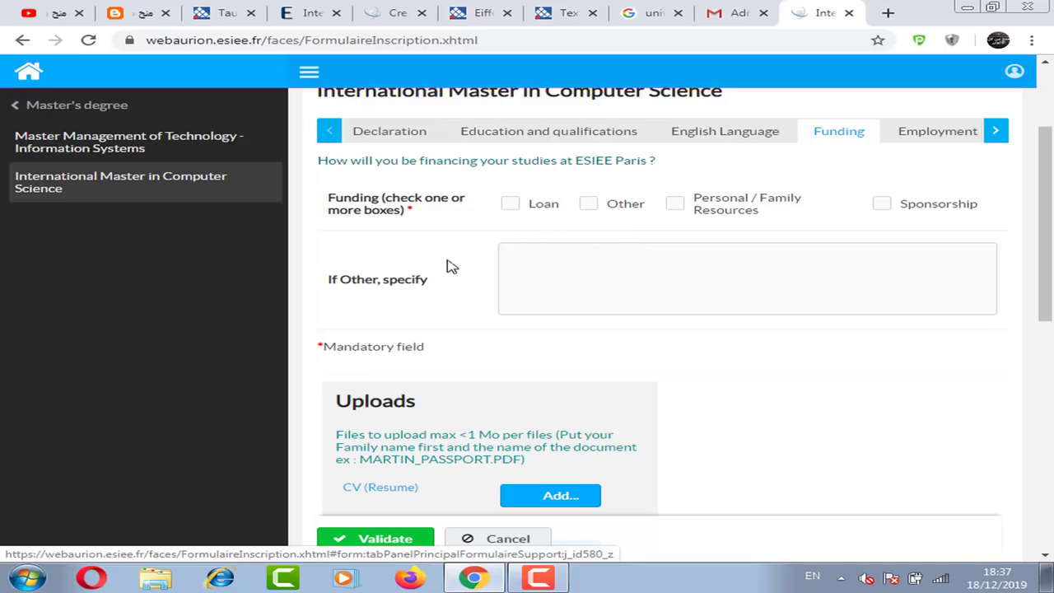
click(589, 205)
click(585, 266)
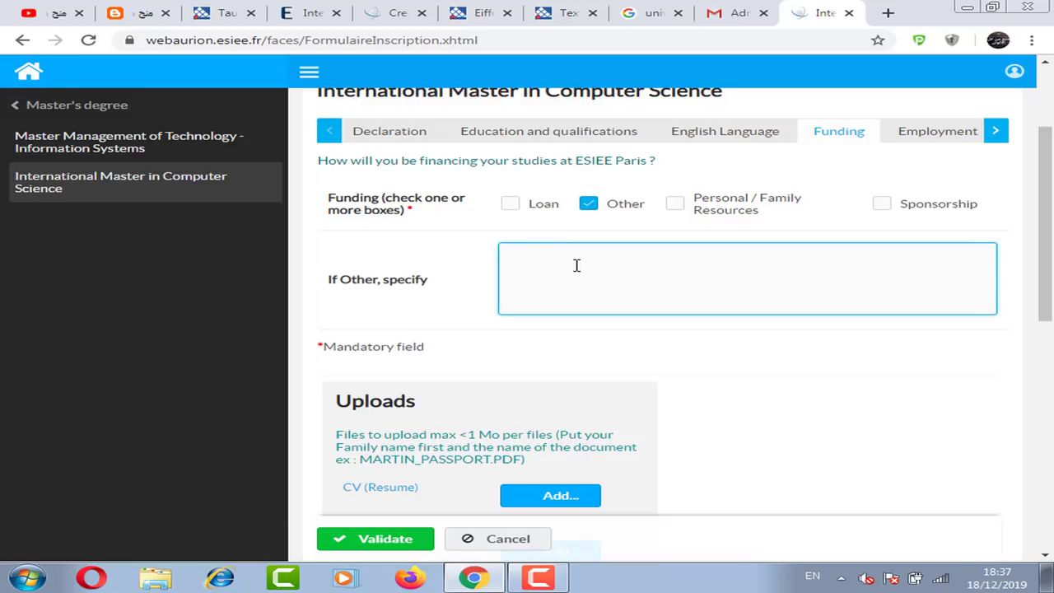
text(eiffel)
scroll(626, 280, down, 3)
scroll(703, 263, up, 5)
Step: Open the Employment section and review its date, employer, position and main duties fields
click(924, 287)
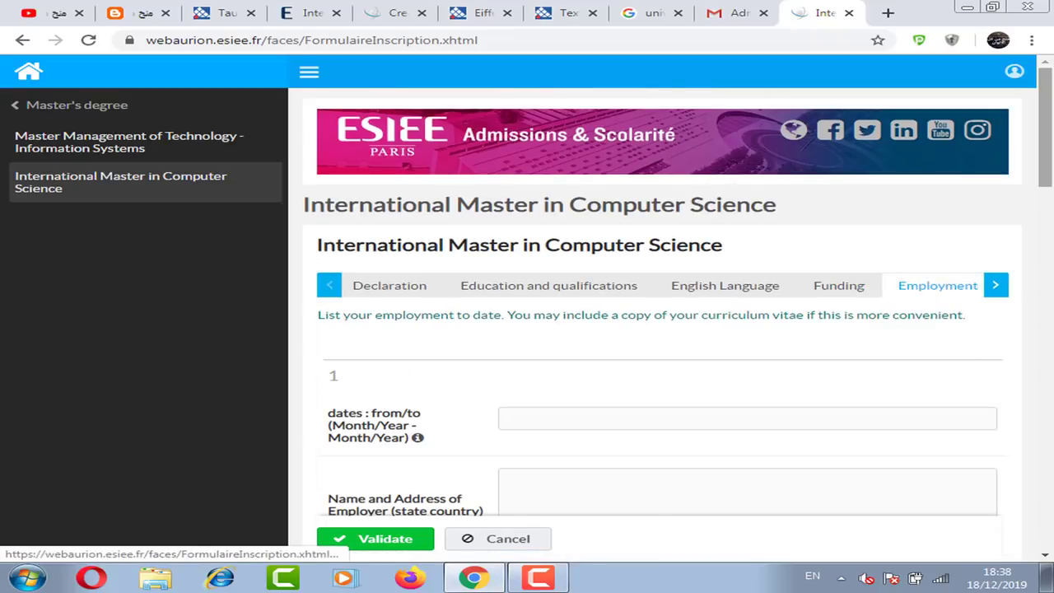
drag(1047, 156, 1043, 193)
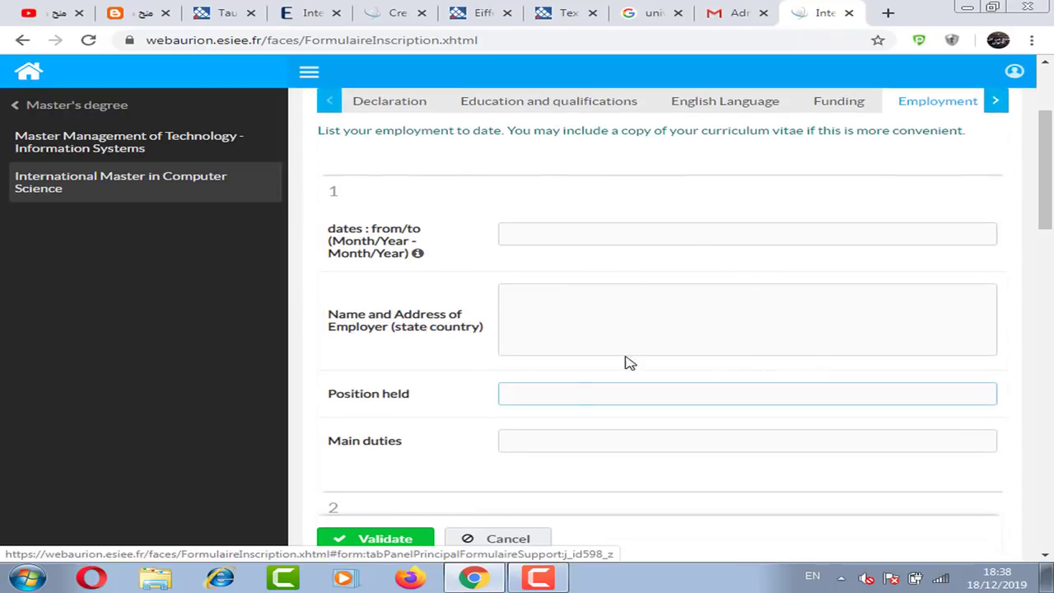
click(558, 325)
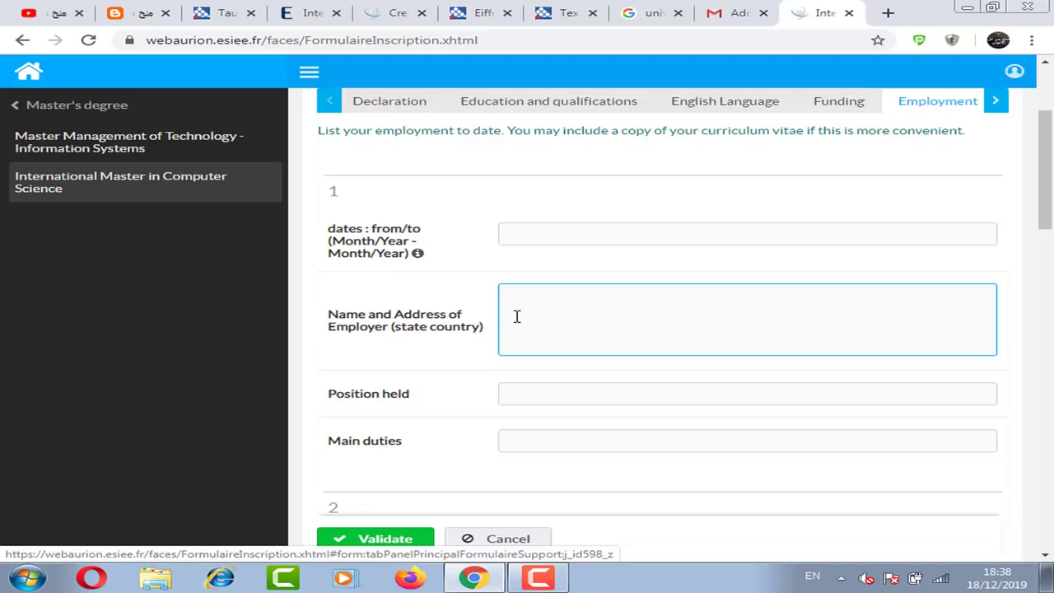
scroll(527, 305, down, 1)
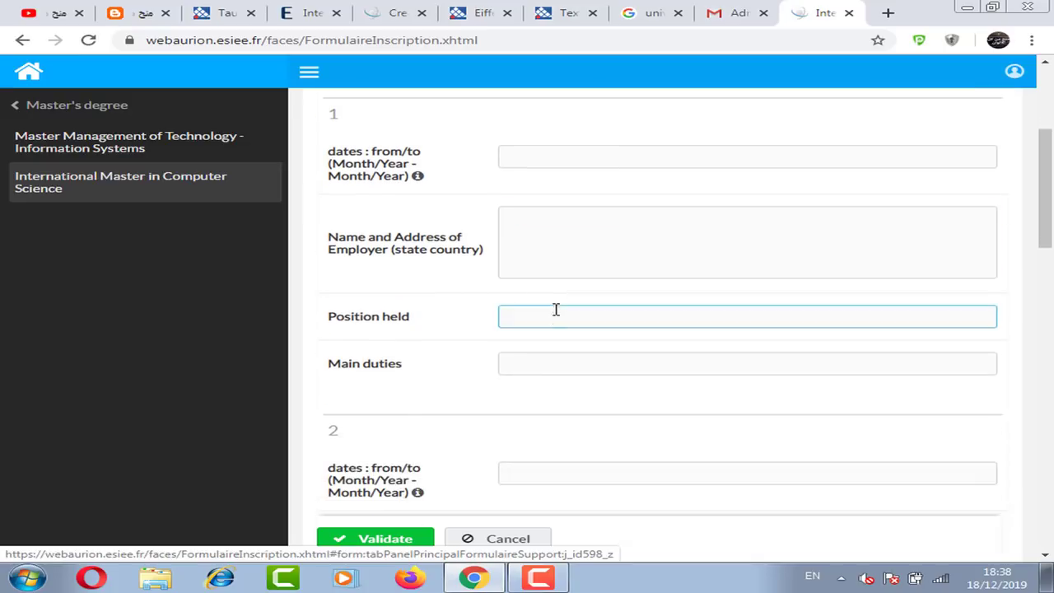
scroll(556, 309, down, 11)
scroll(522, 349, up, 2)
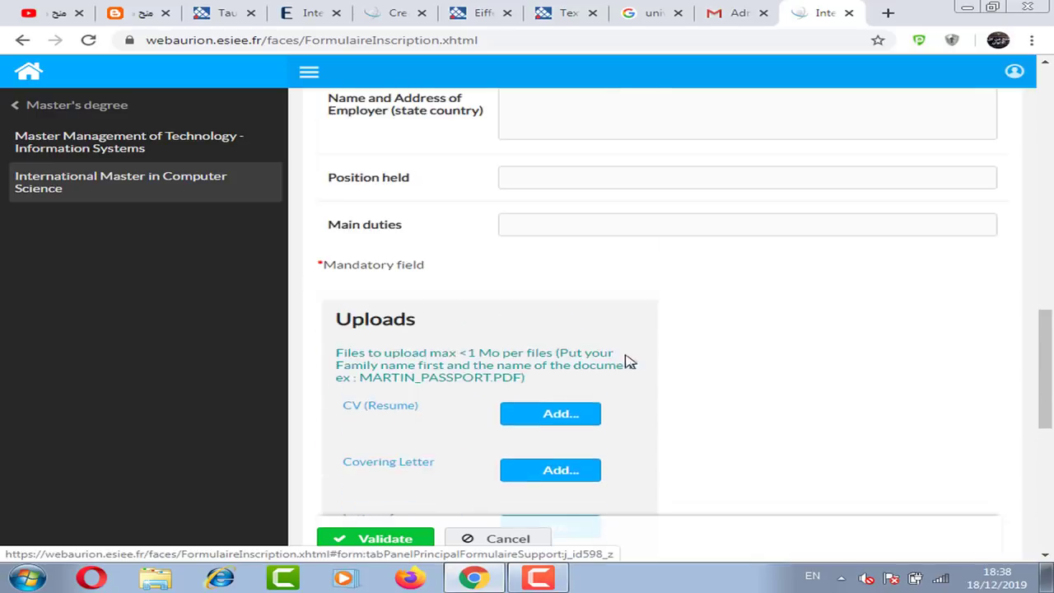
scroll(628, 361, up, 8)
Step: Open the Other information section and examine the Supplementary personal statement field
click(995, 285)
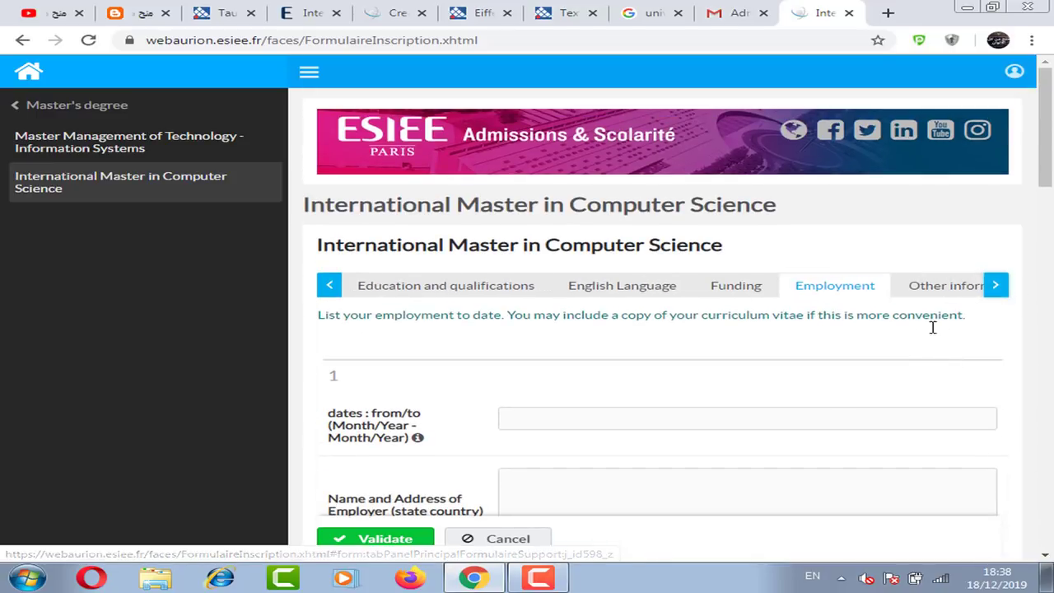
click(948, 290)
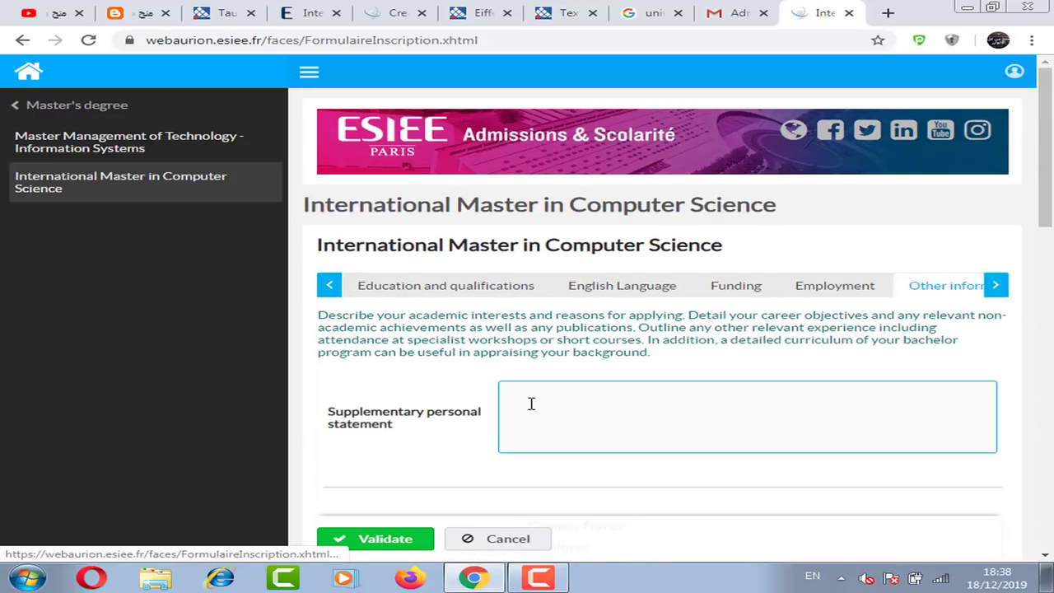
click(558, 400)
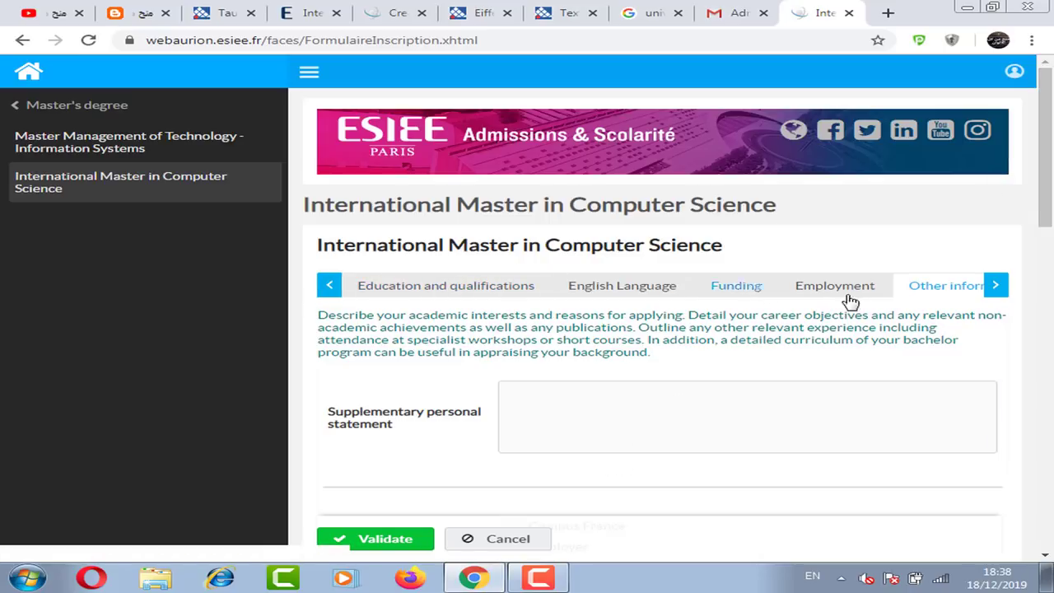
Step: Examine the Uploads list of documents, from the CV and letters of recommendation through the transcripts and additional files
drag(1051, 146, 1052, 385)
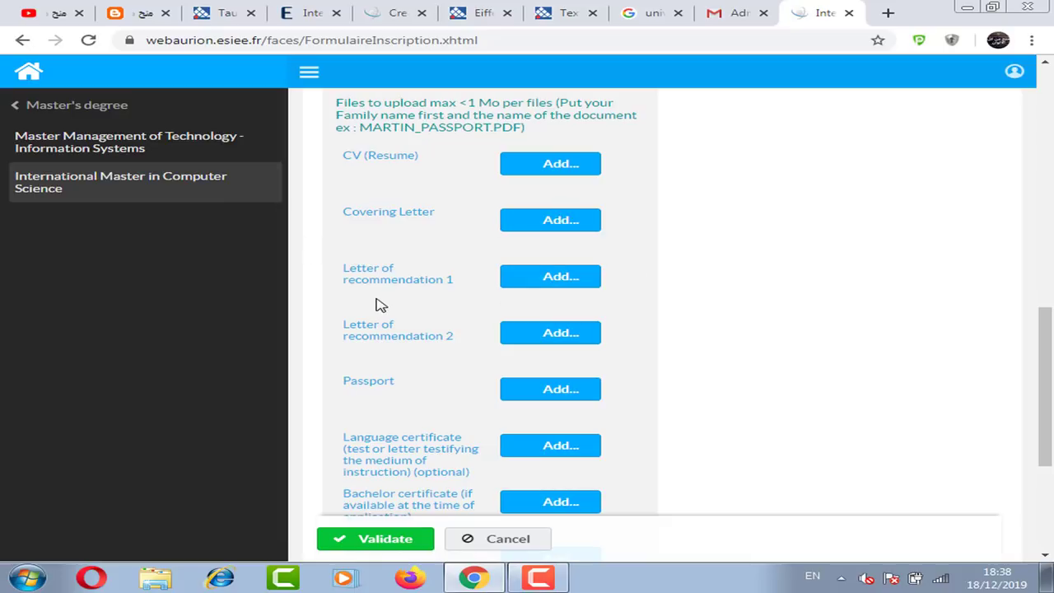
scroll(494, 348, down, 1)
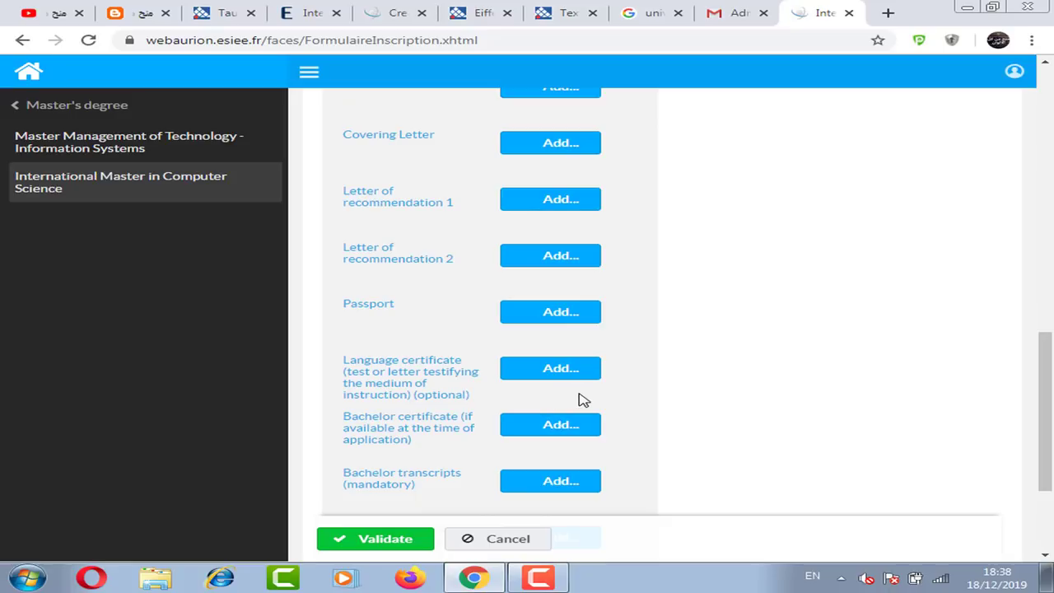
scroll(391, 457, down, 1)
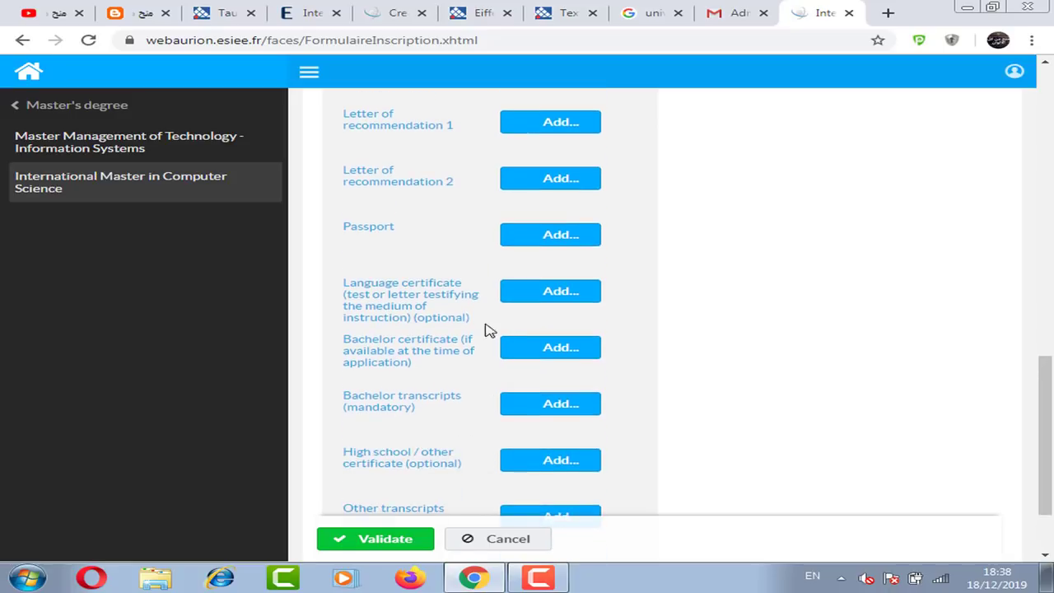
scroll(466, 422, down, 1)
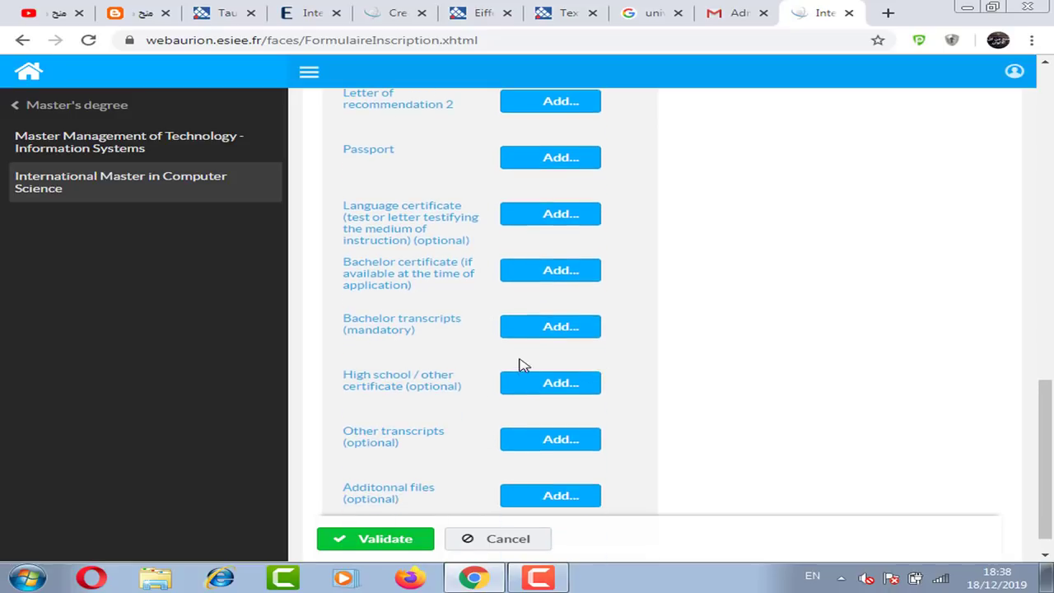
scroll(687, 344, down, 1)
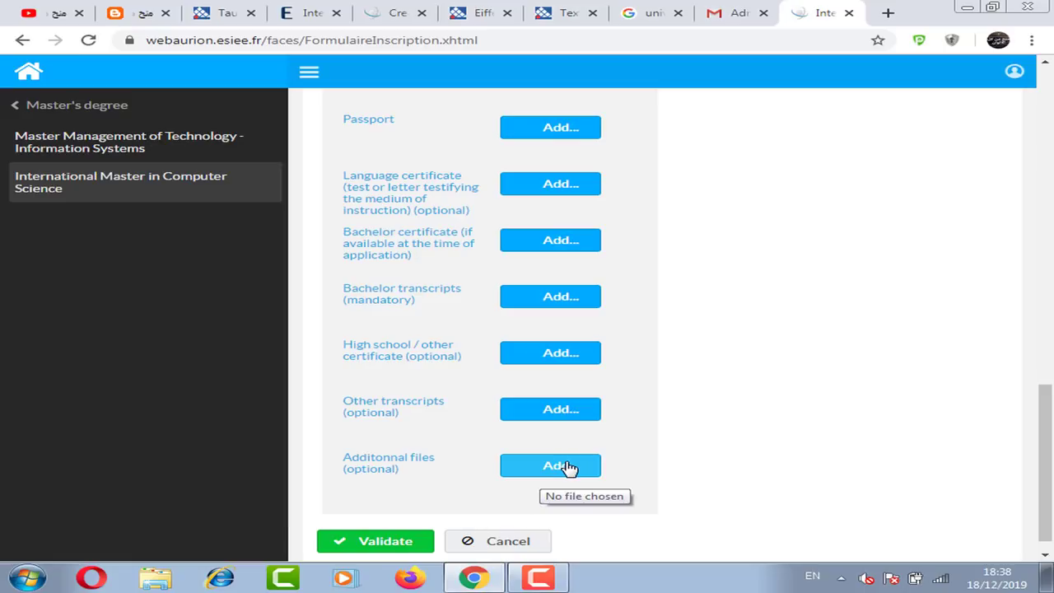
scroll(585, 369, up, 10)
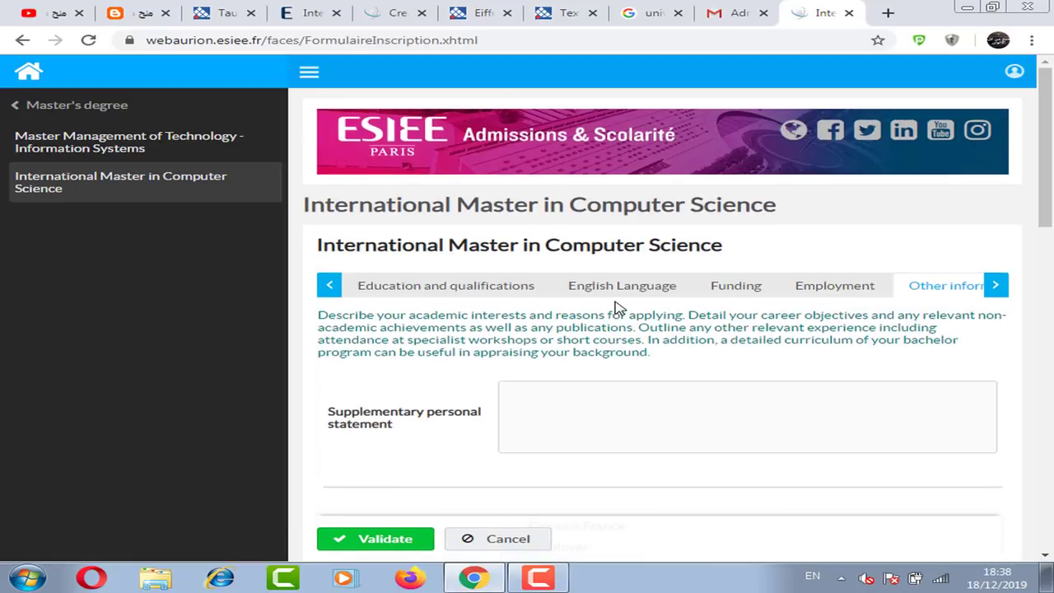
Step: Return to the Eiffel scholarship blog post and review its application methods, highlighting the Campus France contact e-mail
click(141, 12)
scroll(372, 160, up, 10)
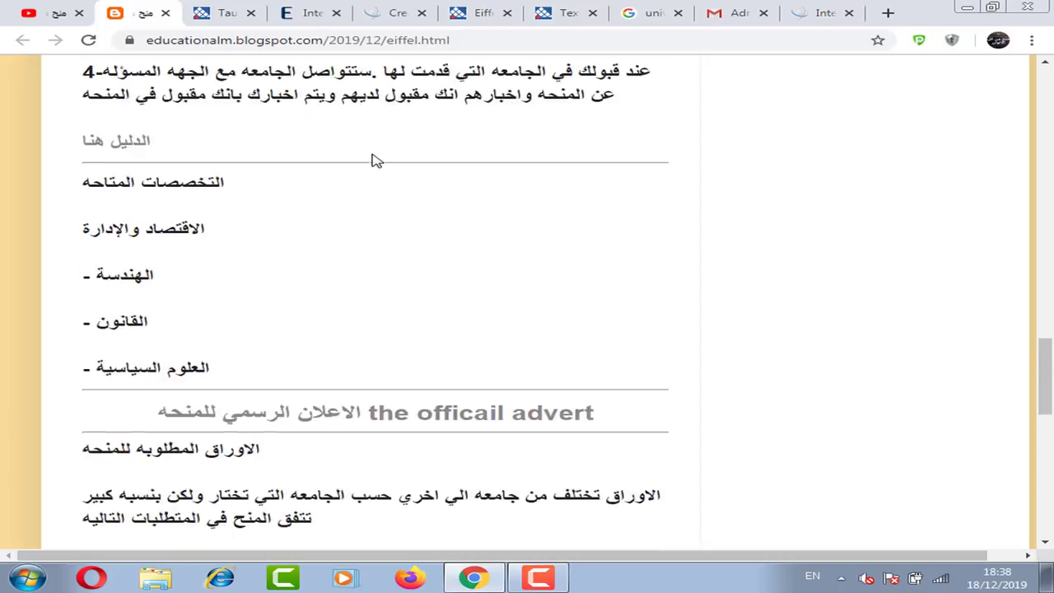
scroll(391, 161, up, 2)
scroll(334, 165, down, 2)
scroll(334, 164, up, 2)
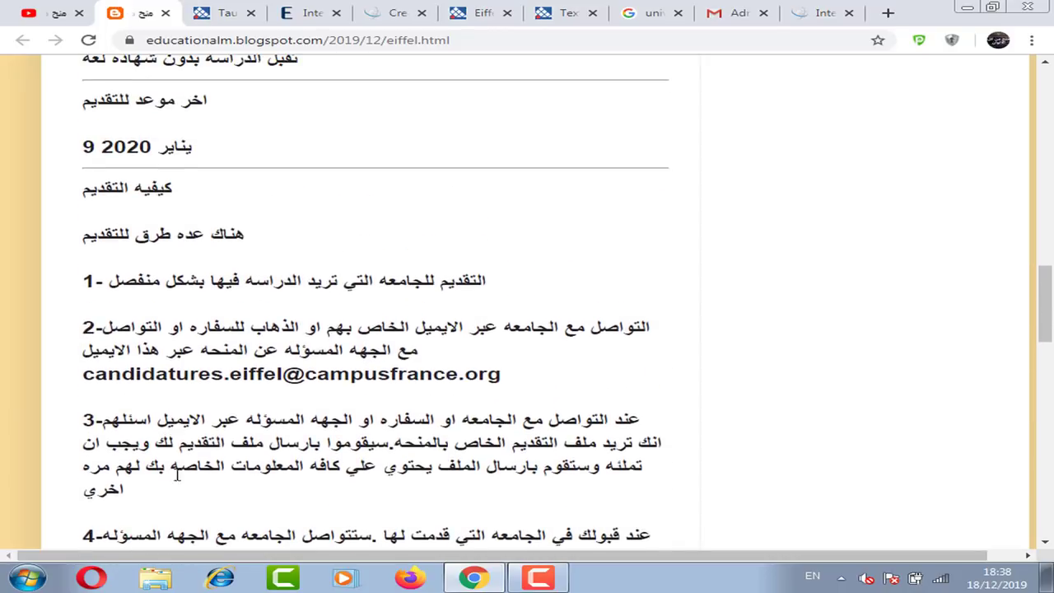
scroll(183, 338, down, 1)
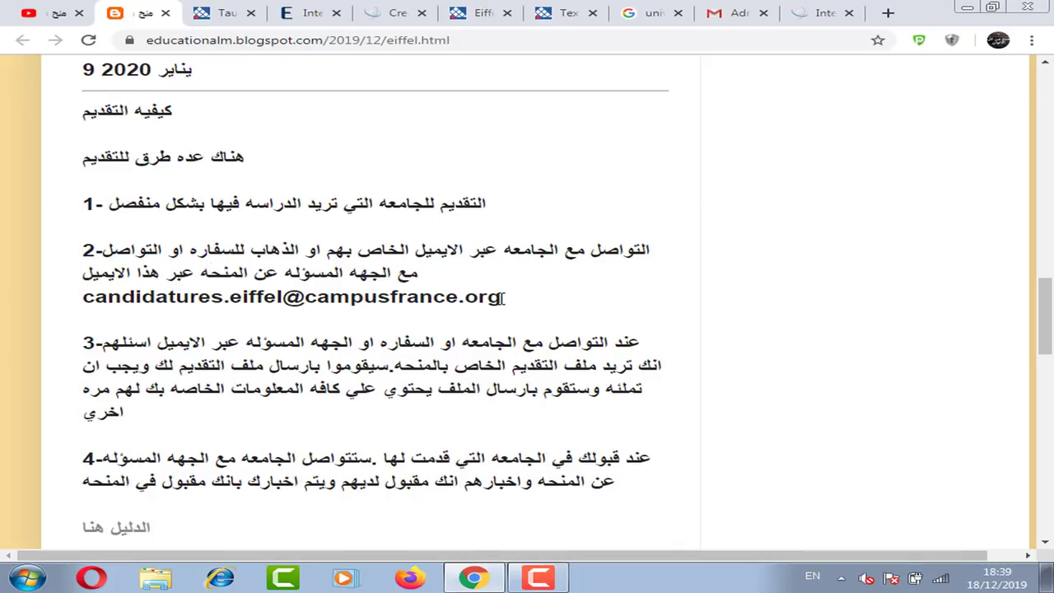
drag(504, 300, 78, 311)
click(527, 253)
Step: Switch to the ESIEE Paris how-to-apply page for international masters and review its admission requirements and required documents
click(484, 10)
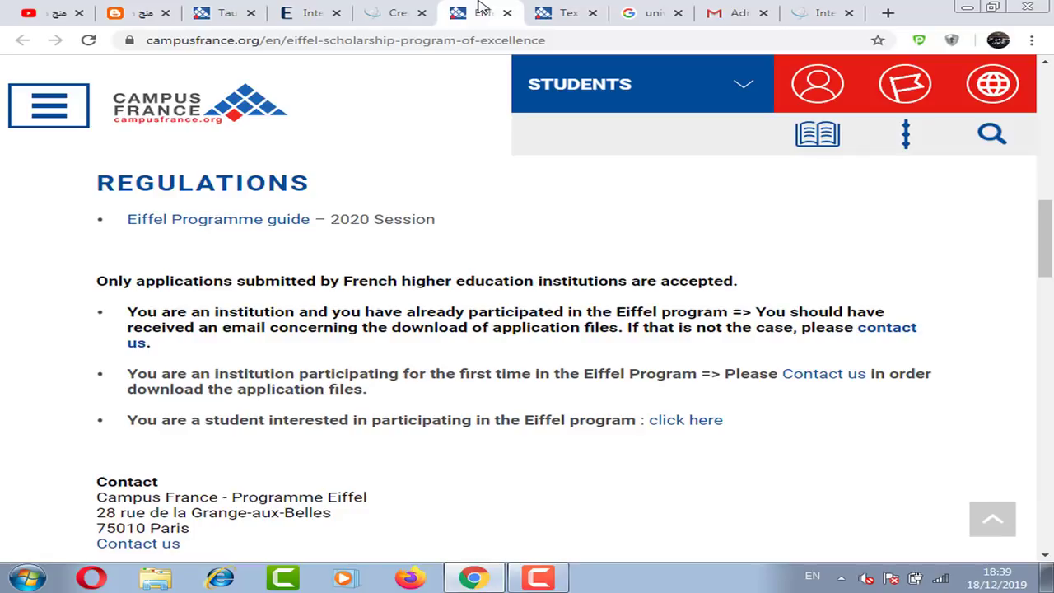
click(313, 10)
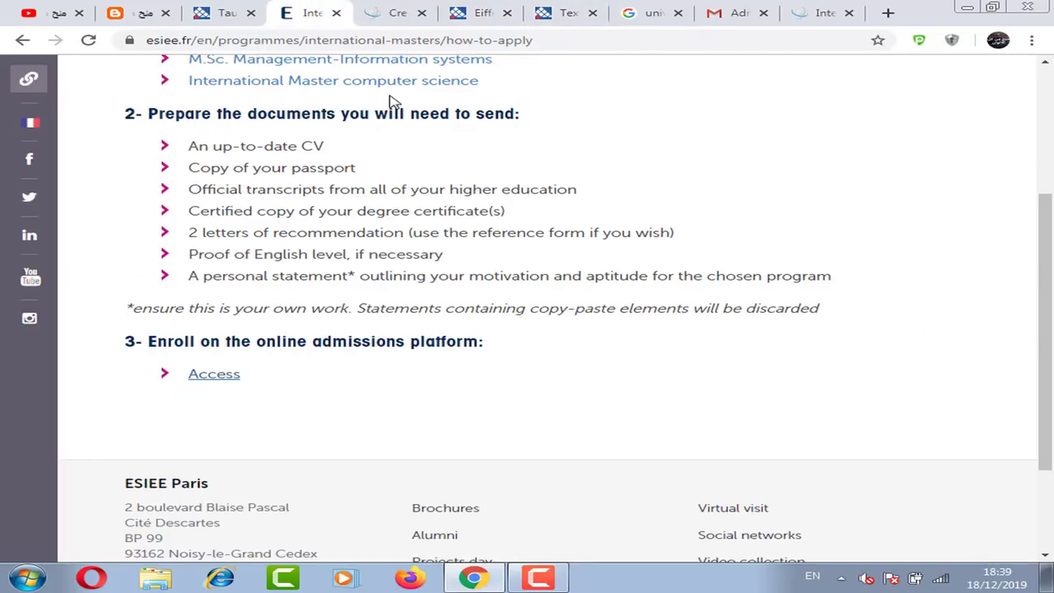
scroll(403, 162, up, 2)
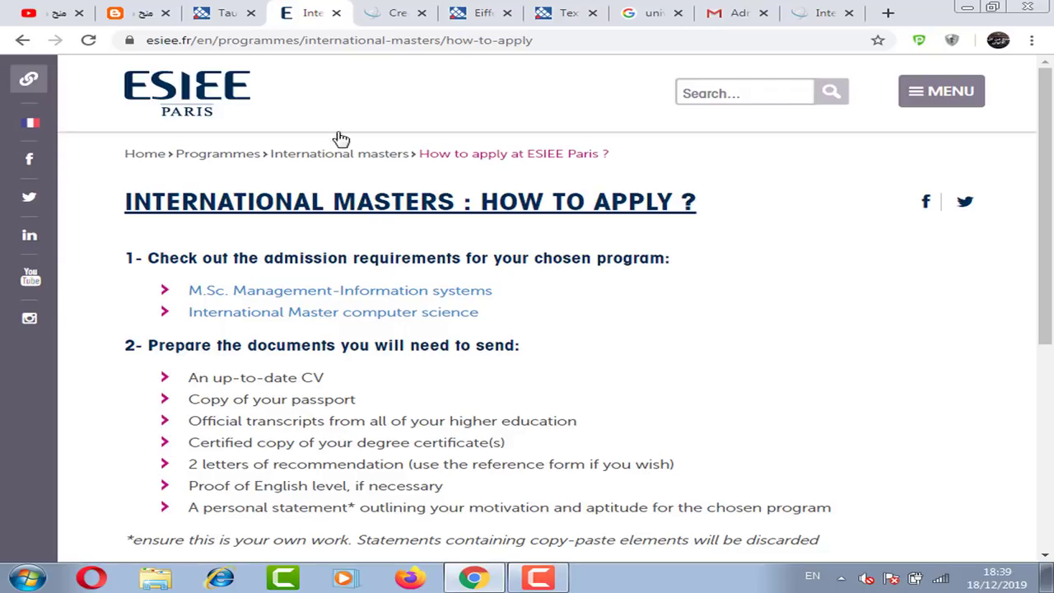
Step: Go back to the Eiffel blog post and review the scholarship benefits and eligibility conditions
click(142, 12)
scroll(305, 227, up, 5)
scroll(304, 226, up, 6)
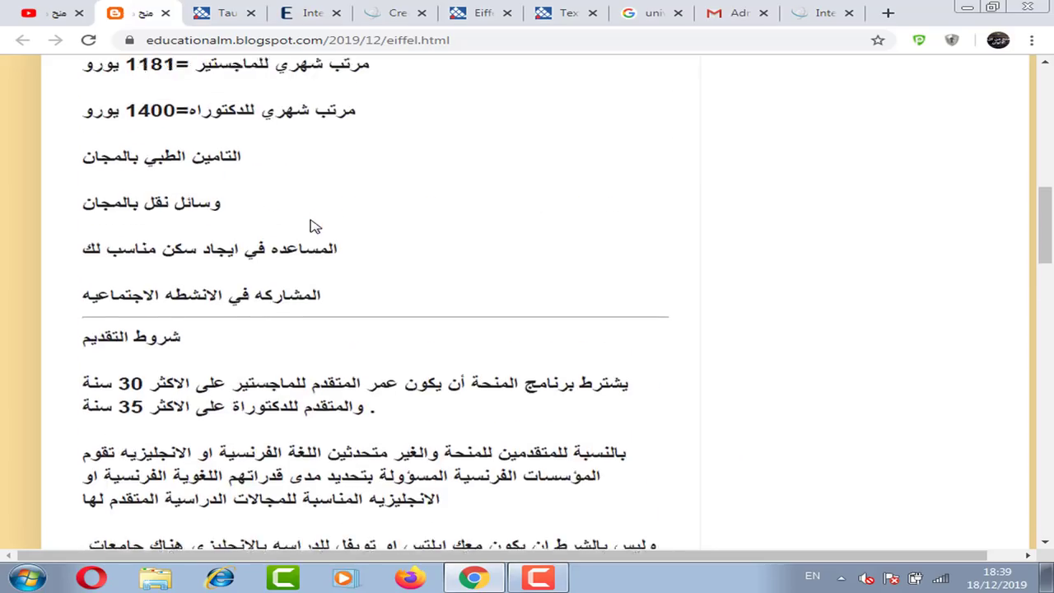